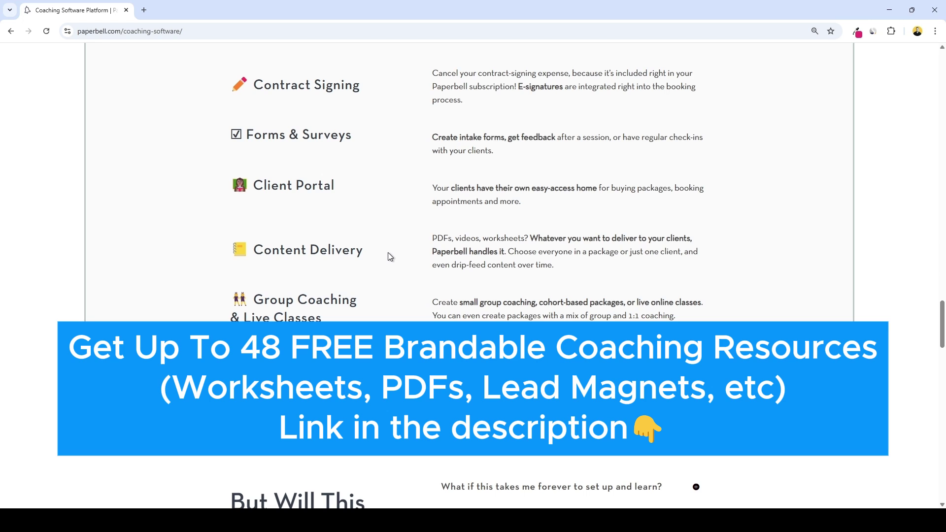
Reset the pricing page zoom to normal size and start the free-trial sign-up
scroll(389, 256, down, 1)
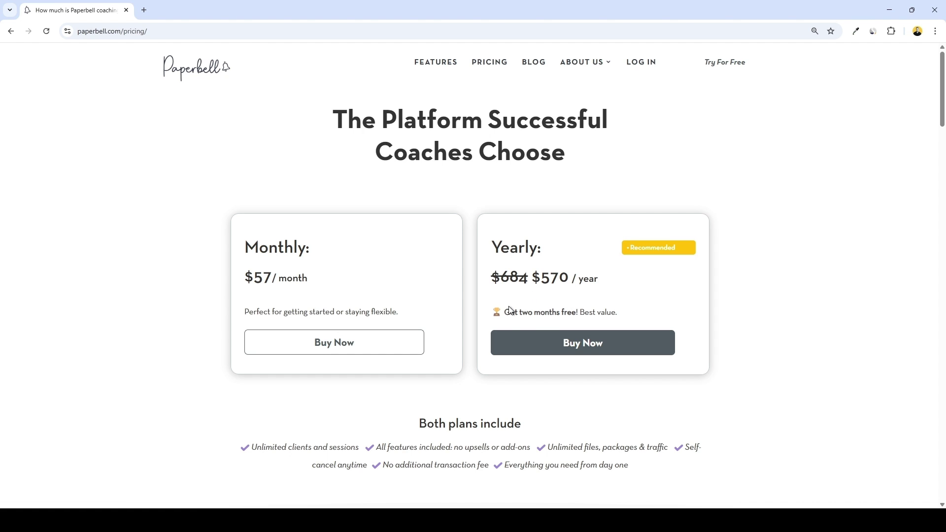
key(ctrl+plus)
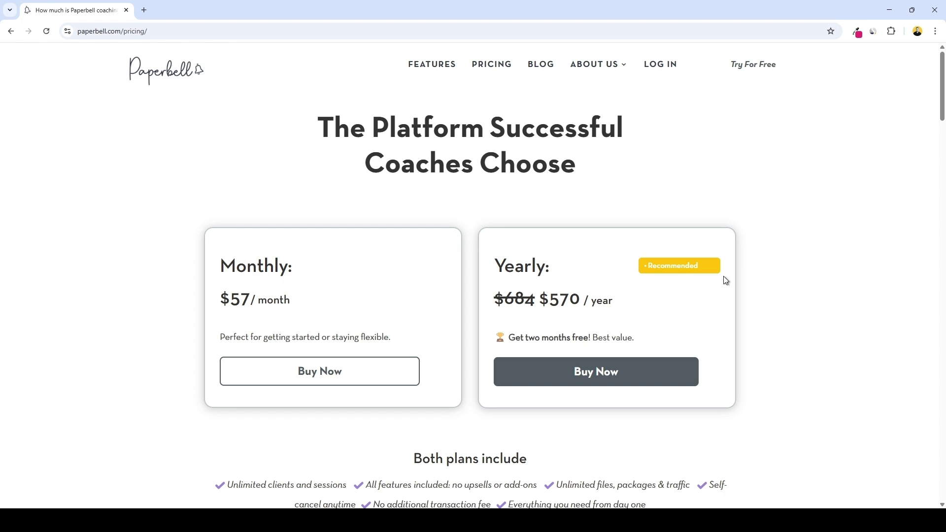
click(743, 72)
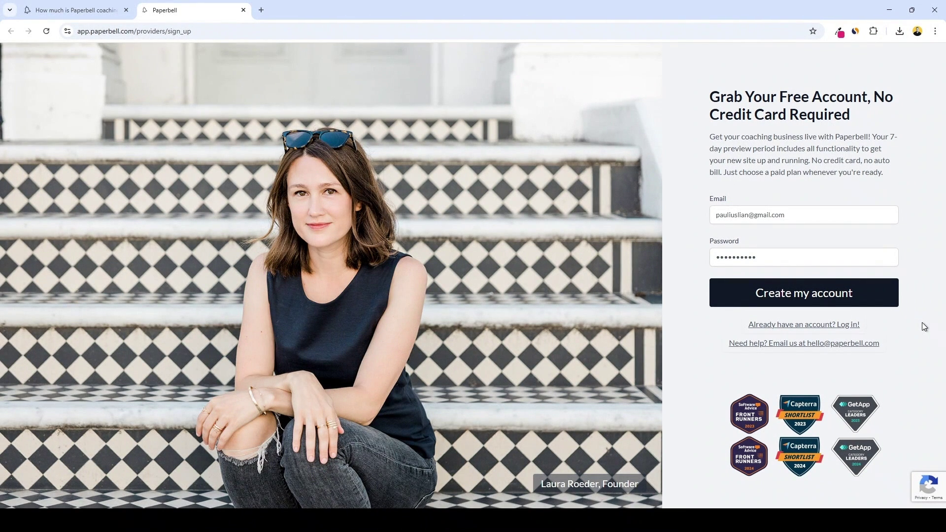
Submit the sign-up, enter the coach's first and last name, accept the terms, and finish account creation
key(Return)
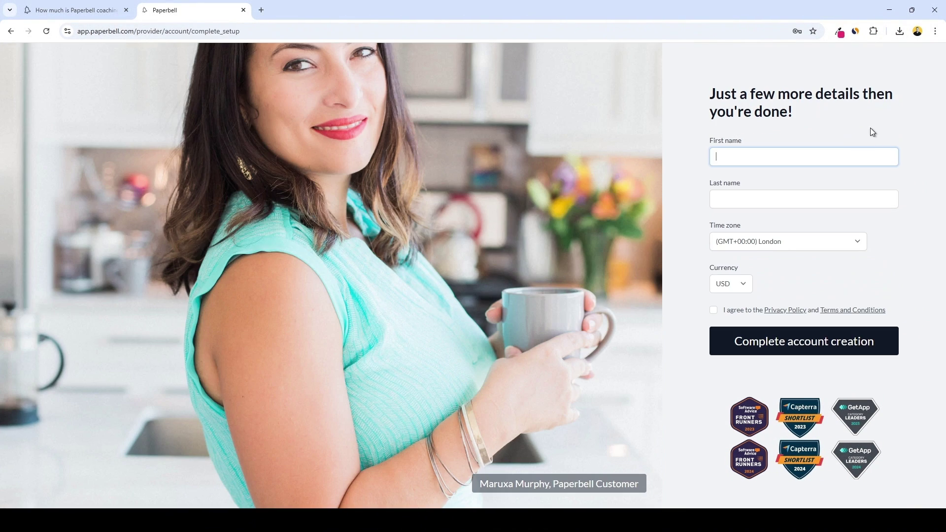
click(865, 199)
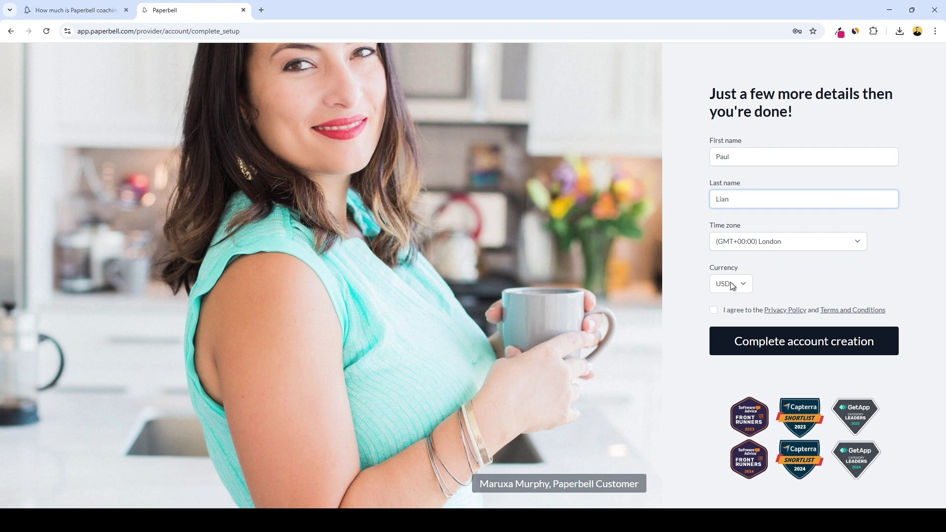
click(713, 309)
key(Return)
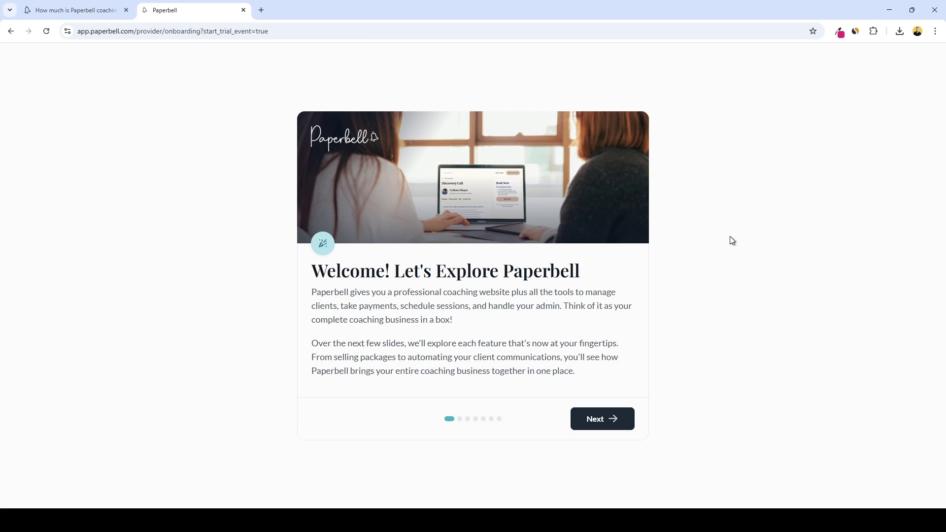
Go through all the onboarding slides to reach the Packages dashboard
click(596, 420)
click(602, 434)
click(605, 440)
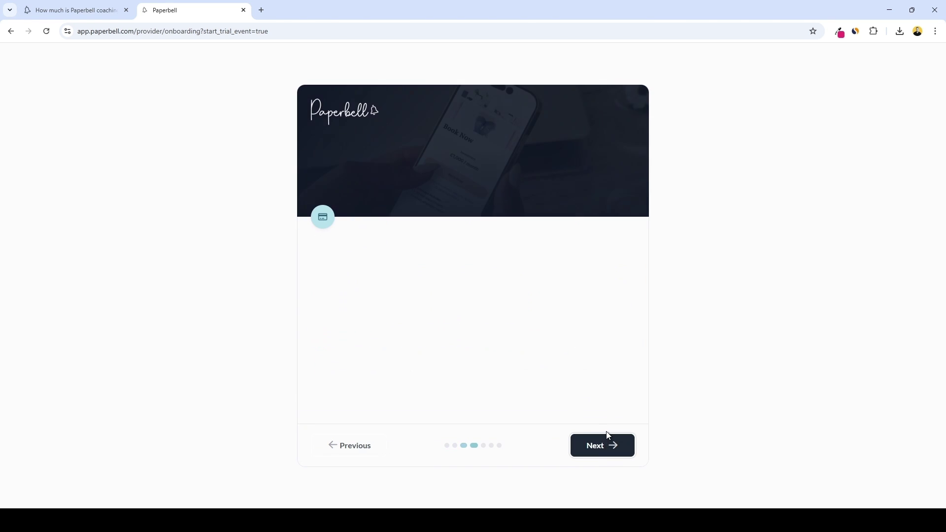
click(609, 438)
click(605, 448)
click(607, 450)
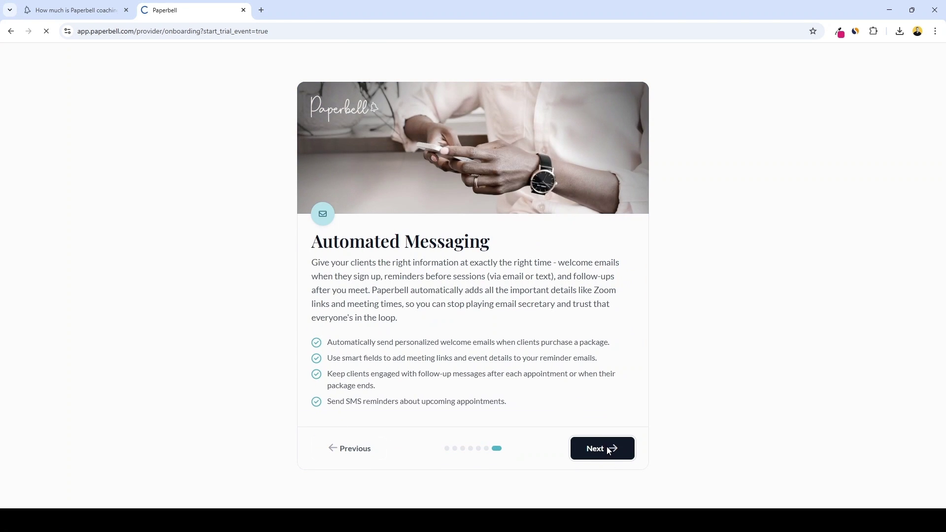
scroll(613, 289, down, 2)
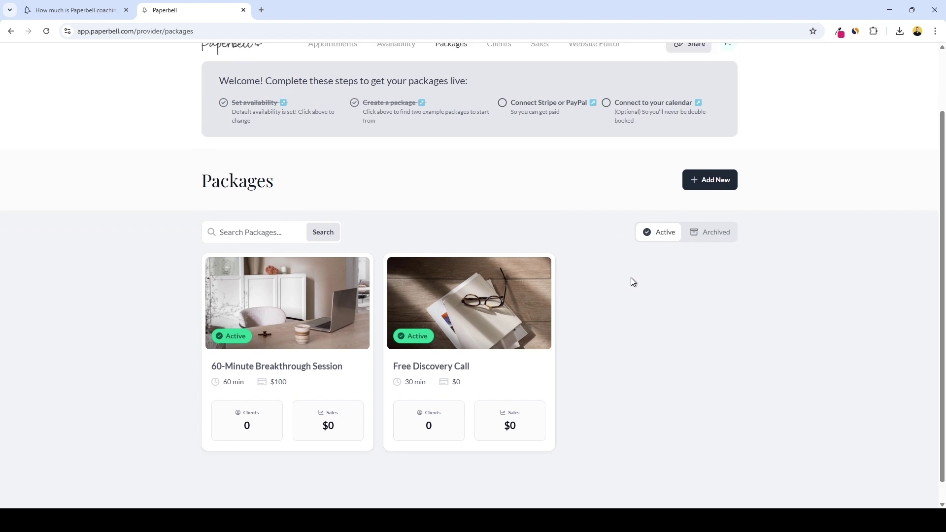
Start a new package from the Packages page with Add New
scroll(633, 282, down, 1)
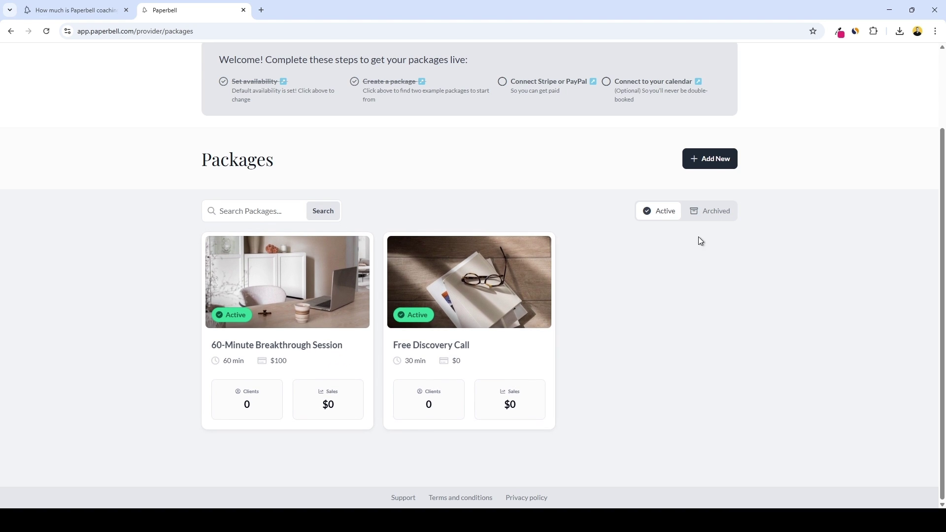
click(716, 159)
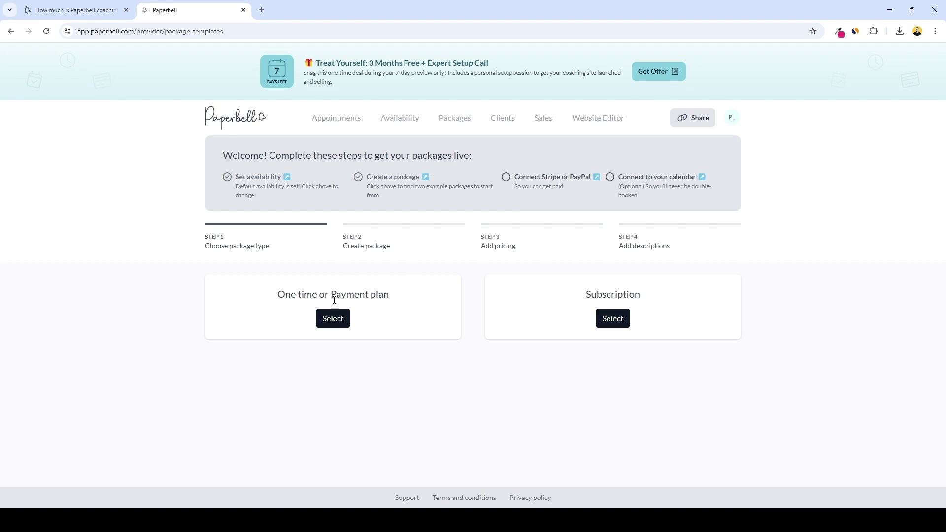
Choose a one-time package named 'Fitness Coaching 1:1' with 4 appointments of 60 minutes
click(332, 322)
text(Fitn)
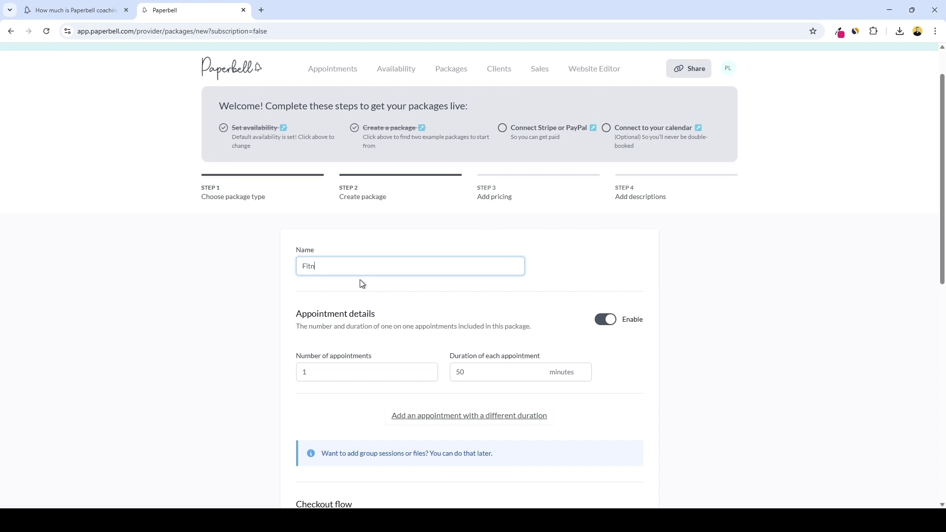
text(ess Coaching 1:1)
scroll(361, 284, down, 1)
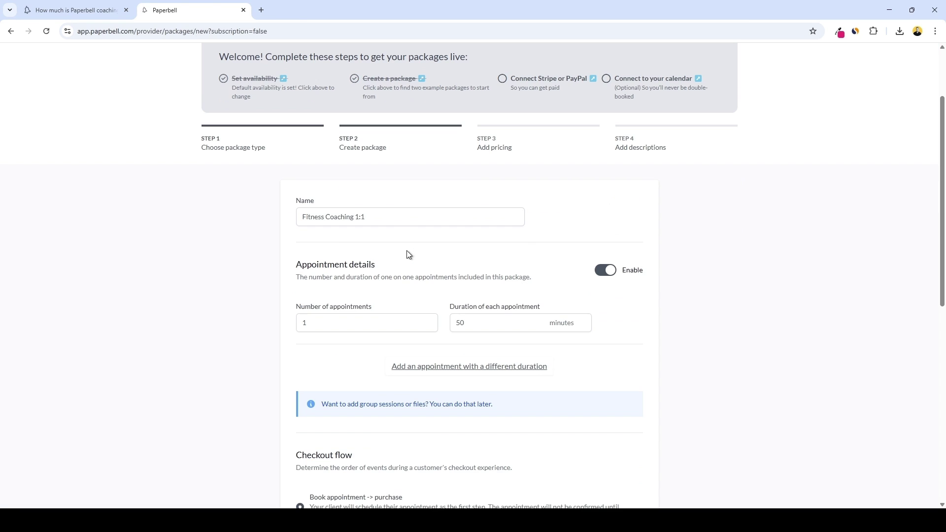
double_click(329, 318)
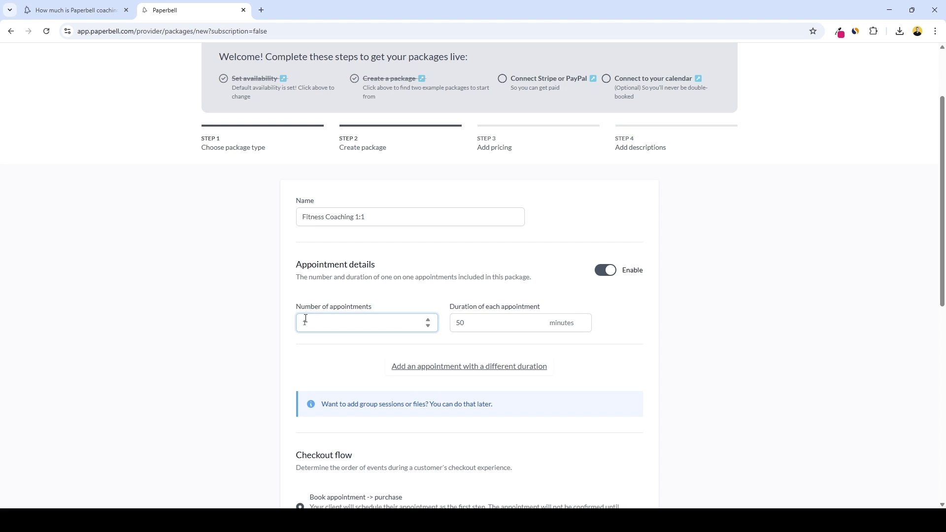
text(4)
key(Tab)
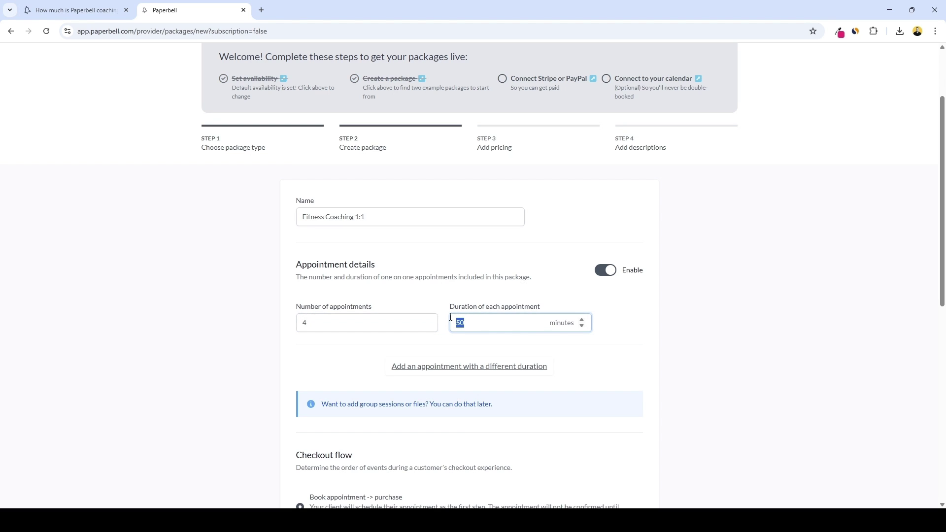
text(60)
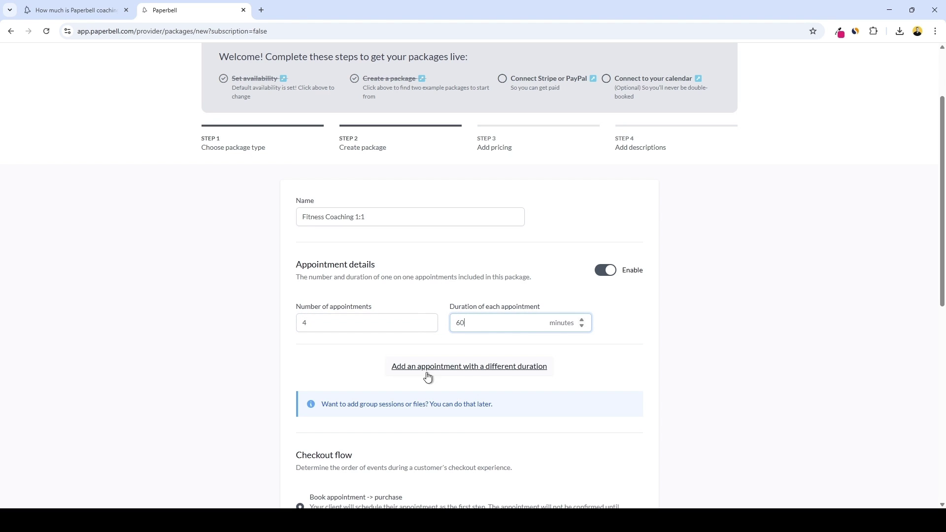
Add a second appointment row of 2 sessions at 30 minutes
click(465, 366)
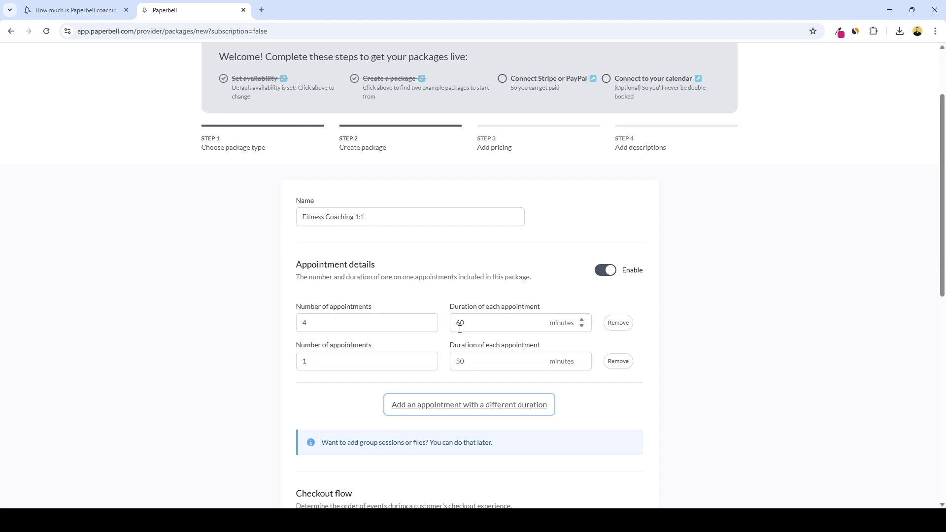
double_click(461, 361)
text(30)
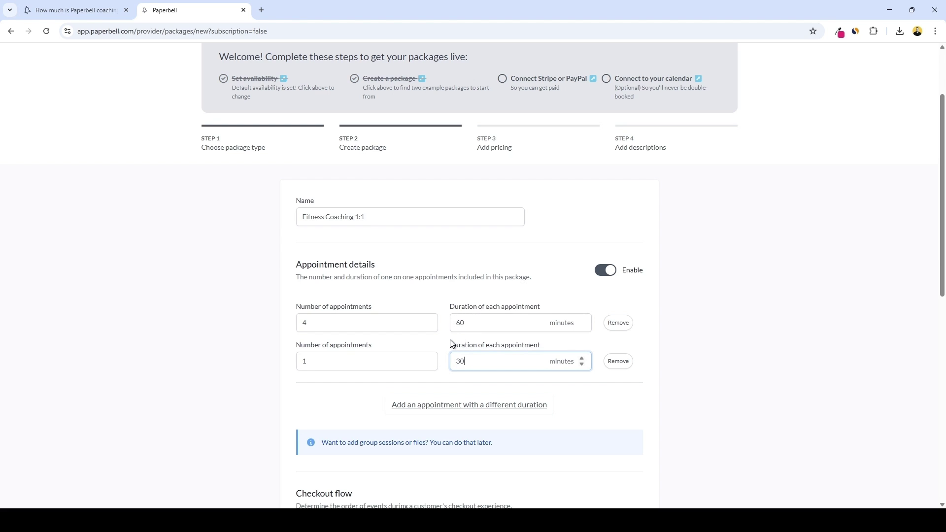
double_click(371, 357)
text(2)
scroll(268, 327, down, 5)
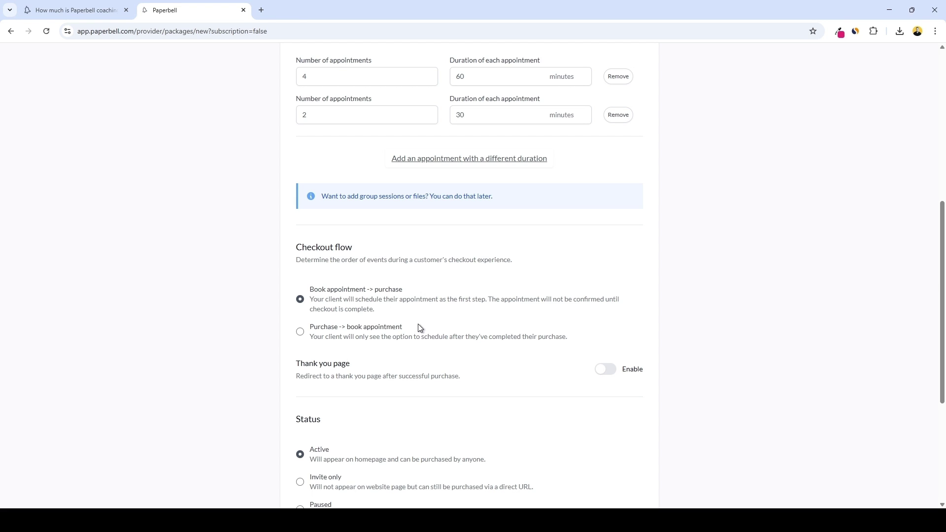
Enable the thank-you page redirect, leave the expiry date off, and save the package
scroll(444, 320, down, 1)
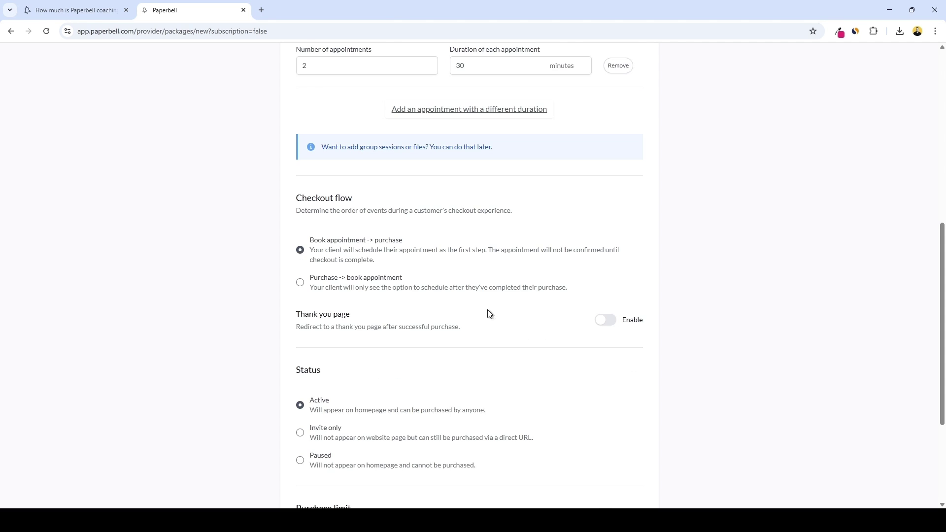
click(601, 322)
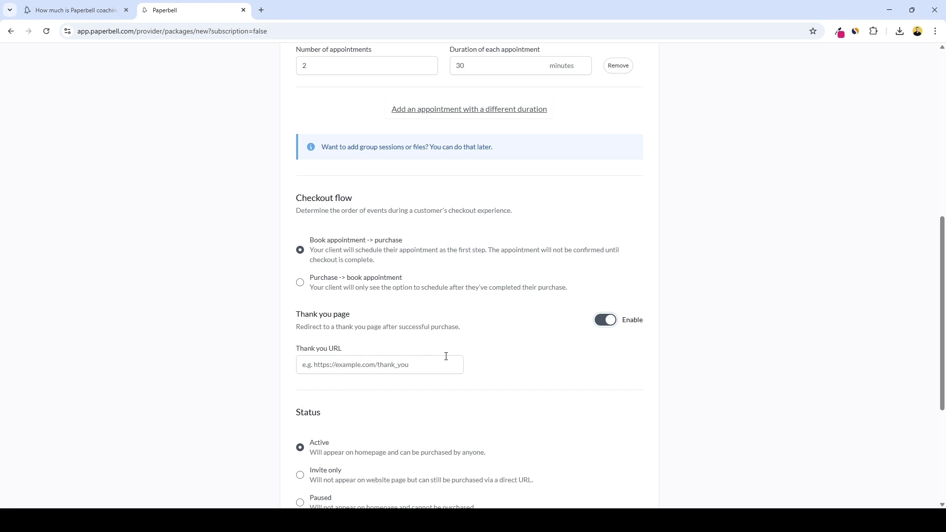
scroll(426, 360, down, 3)
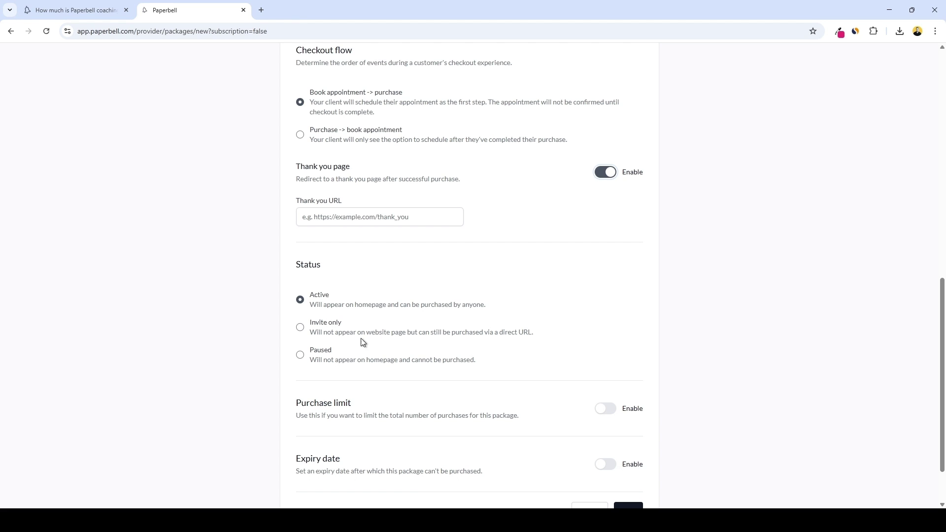
scroll(327, 373, down, 1)
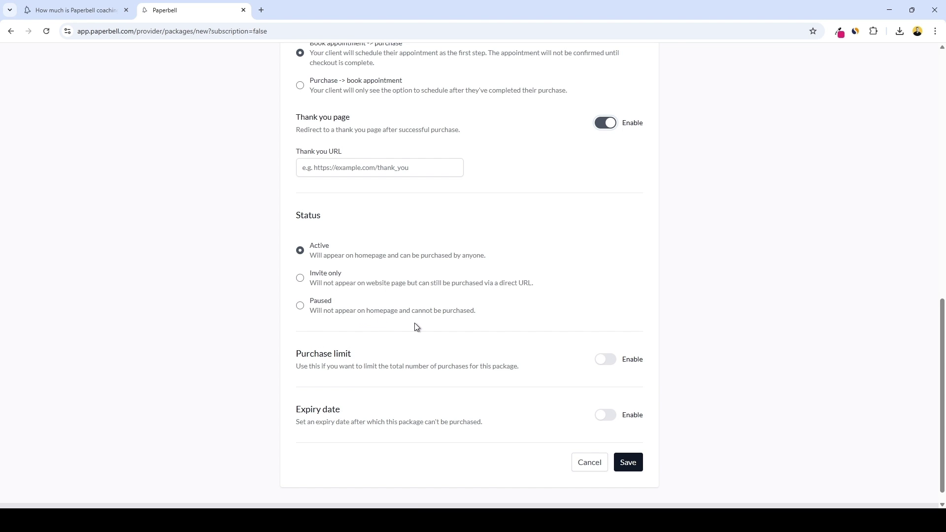
scroll(415, 326, down, 1)
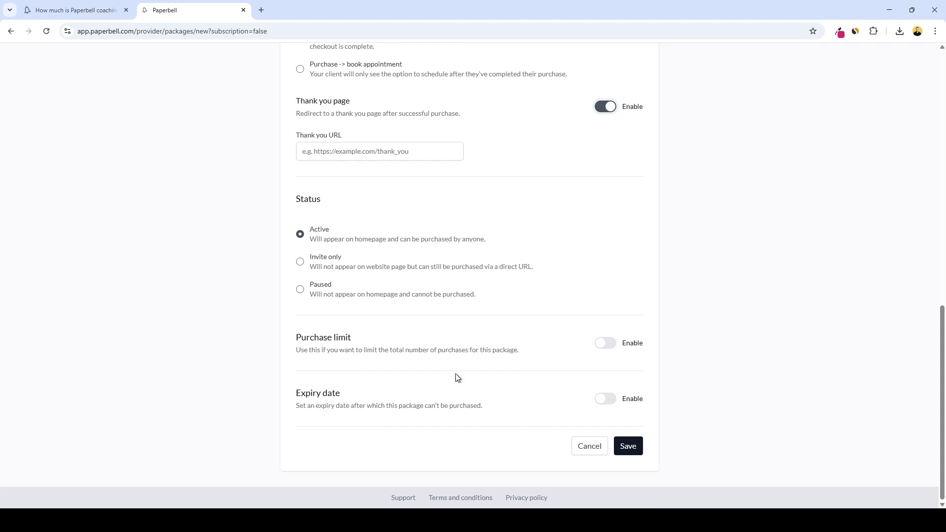
click(601, 399)
scroll(583, 388, down, 1)
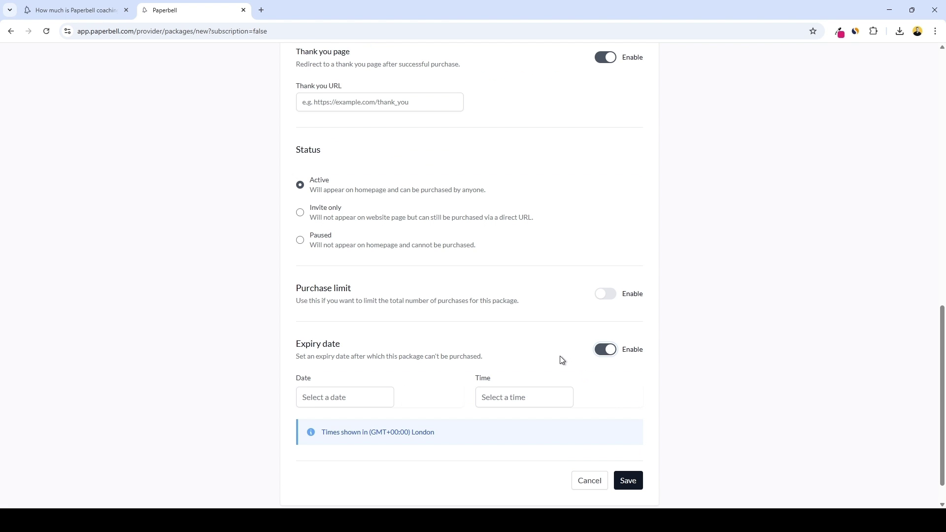
click(604, 349)
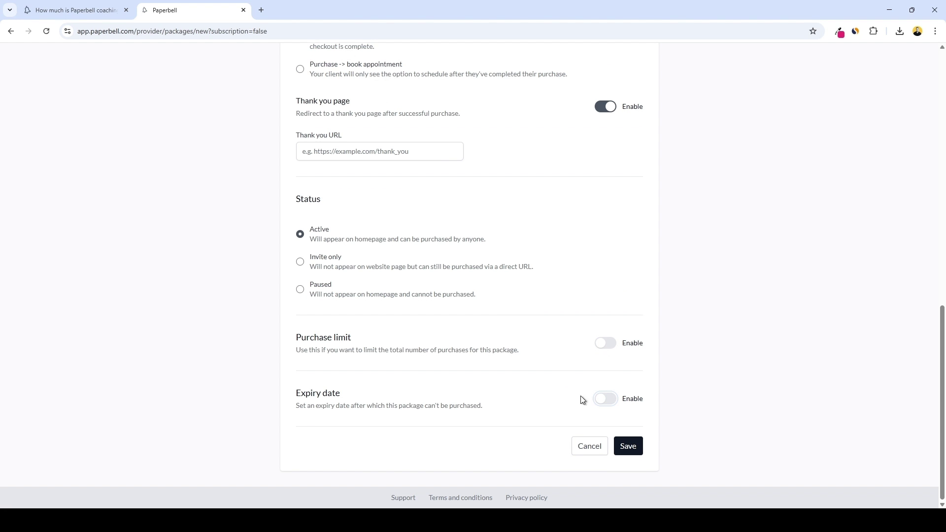
click(628, 447)
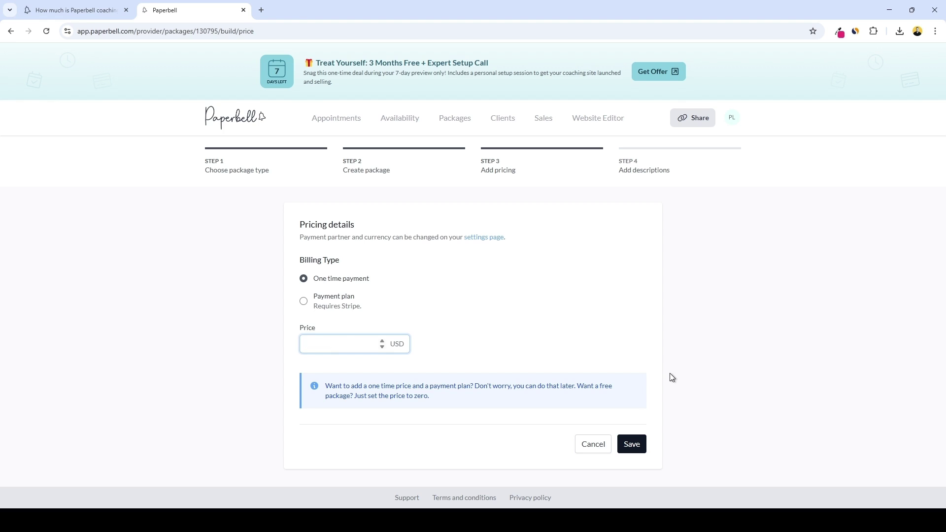
Price the package at 400 USD as a single one-time payment and save
click(597, 332)
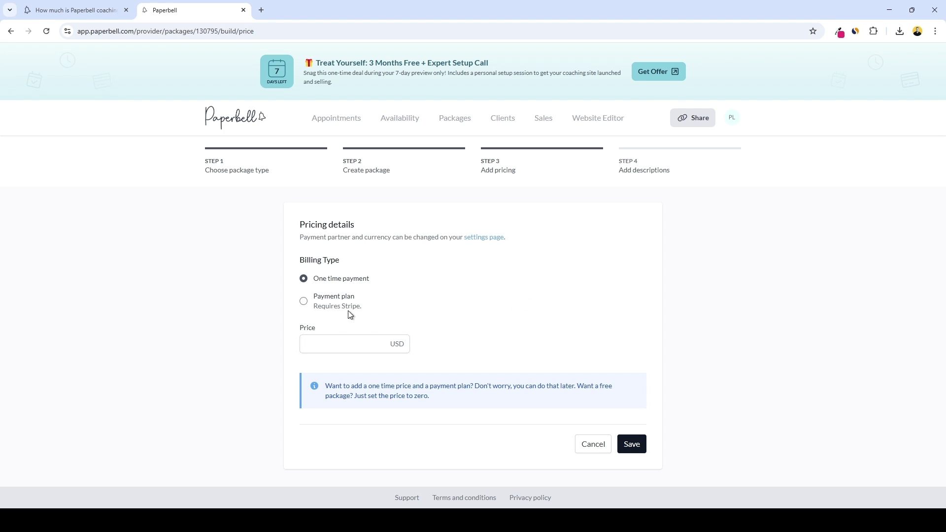
click(334, 347)
text(400)
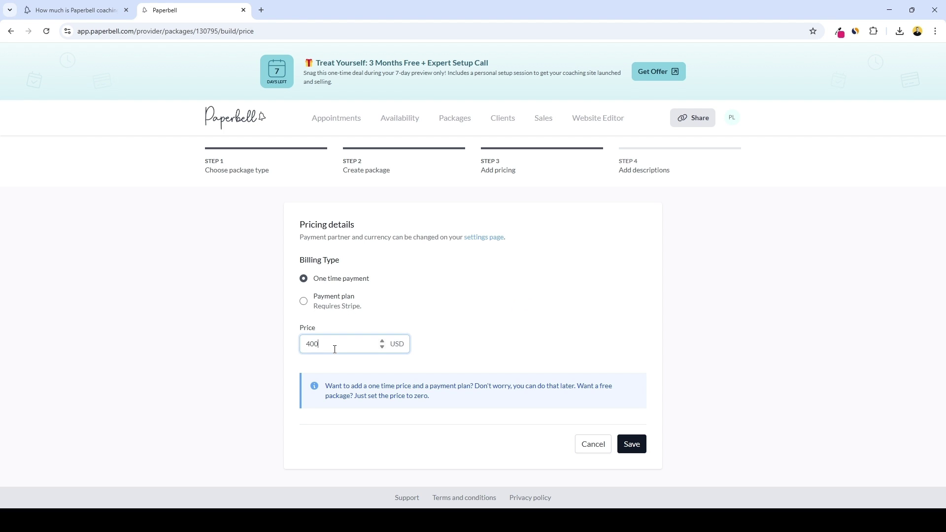
click(304, 304)
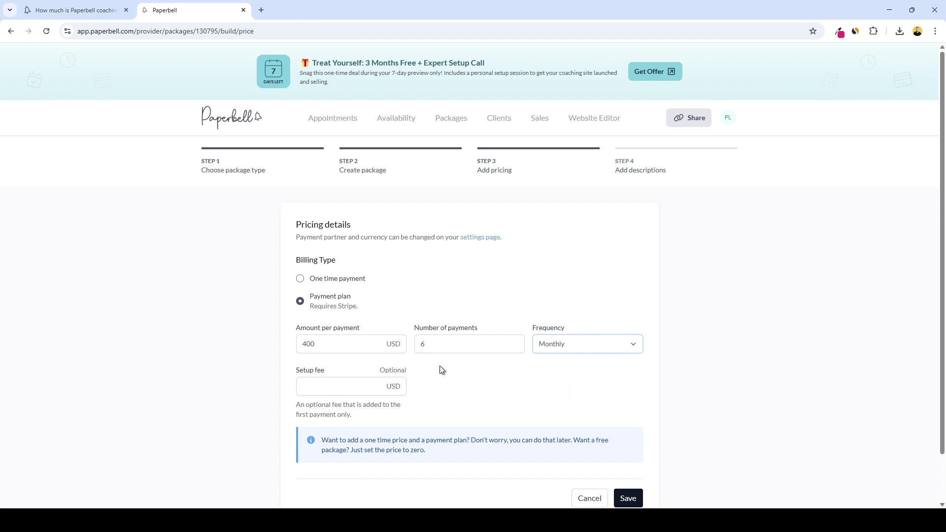
click(369, 367)
click(300, 278)
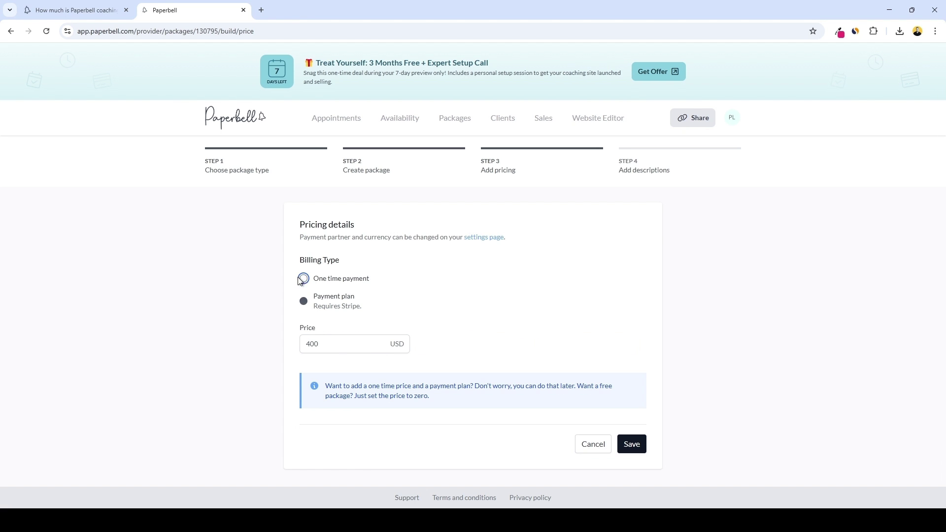
click(629, 444)
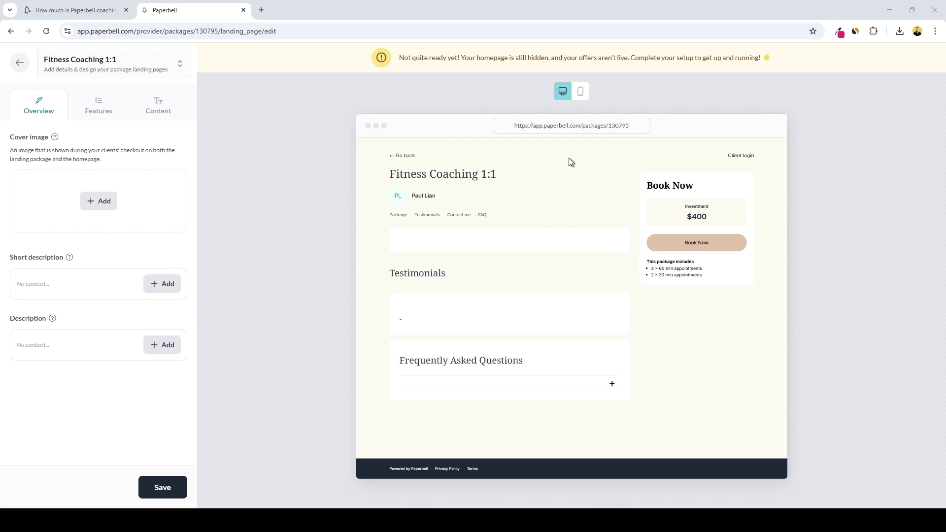
Check the mobile preview, then upload the Fitness Coaching image as the cover image
click(582, 92)
click(563, 92)
mouse_move(55, 139)
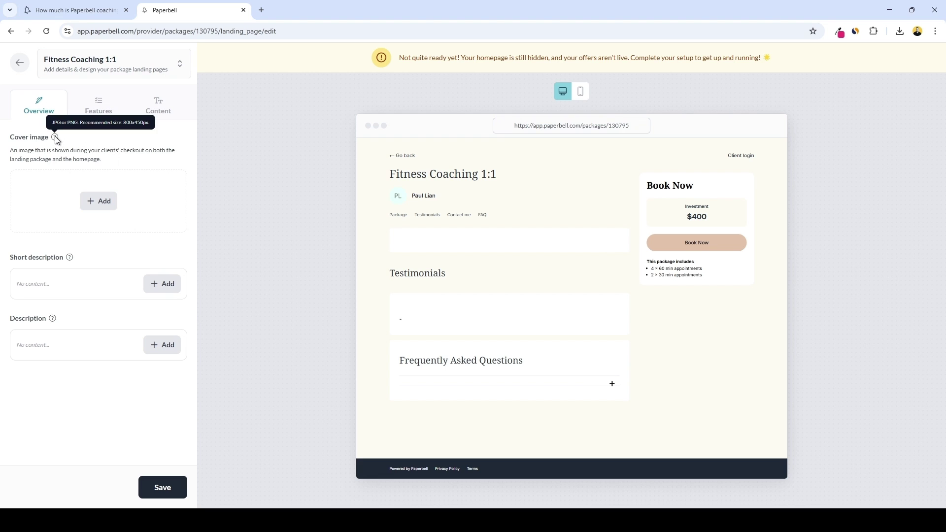
click(103, 207)
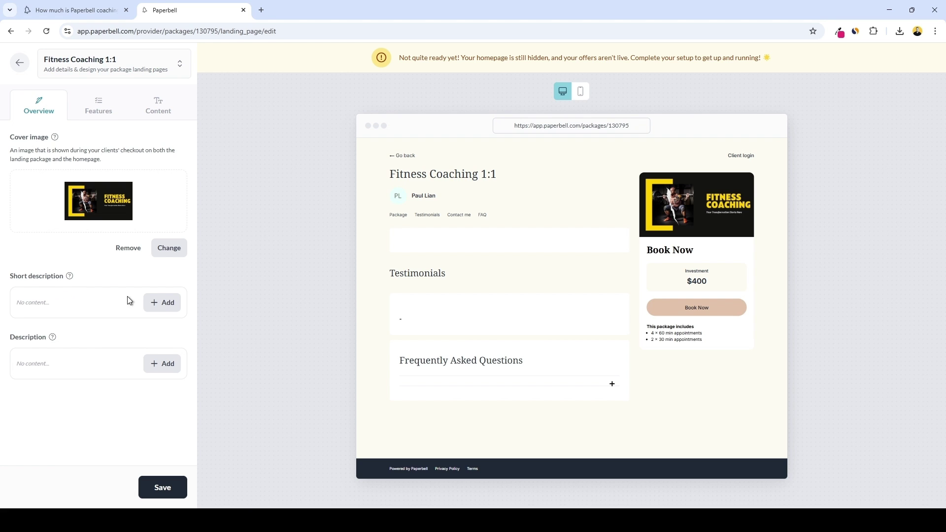
Paste and save the short and full descriptions, then check the Features and Content tabs
click(159, 302)
text(A results-driven fitness coaching package with four 60-minute sessions and two 30-minute check-ins to help you build strength, stay consistent, and reach your goals.)
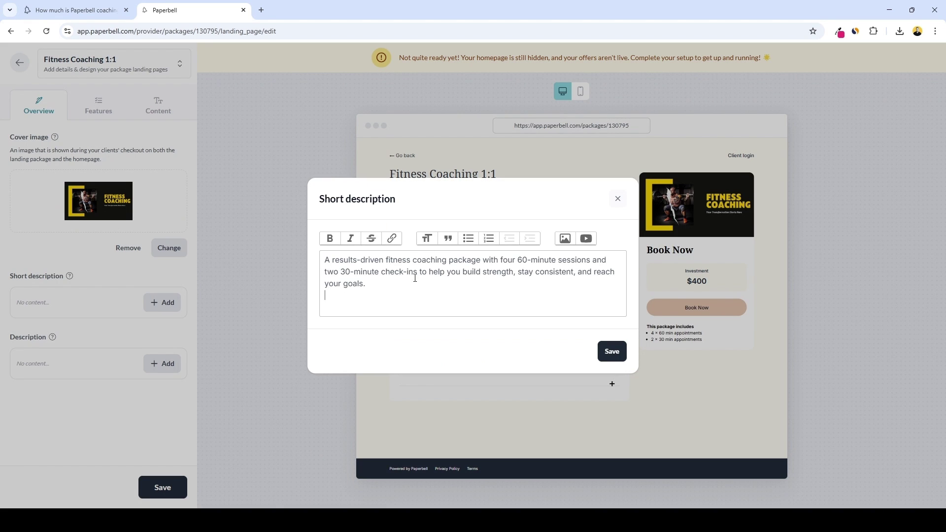
click(612, 352)
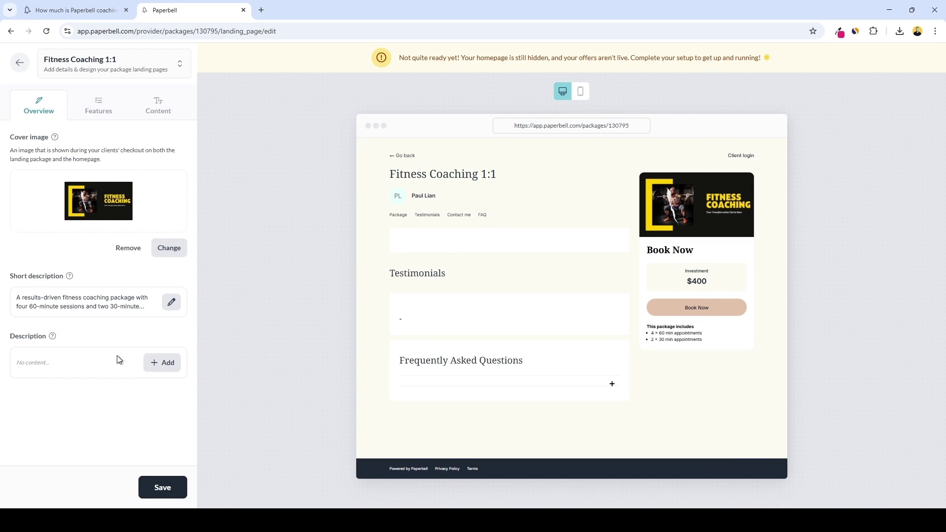
click(162, 363)
text(Ready to level up your fitness game? This coaching package is designed to help you build strength, stay consistent, and finally hit your goals—without the overwhelm. You’ll get four 60-minute one-on-one sessions to dial in your training strategy, master technique, and stay accountable. Plus, you’ll receive two 30-minute check-in calls for quick adjustments, motivation, and ongoing support. Whether you’re just starting out or getting back on track, this program gives you the structure, guidance, and personal attention you need to succeed. Let’s turn your fitness goals into real, sustainable progress—one session at a time.)
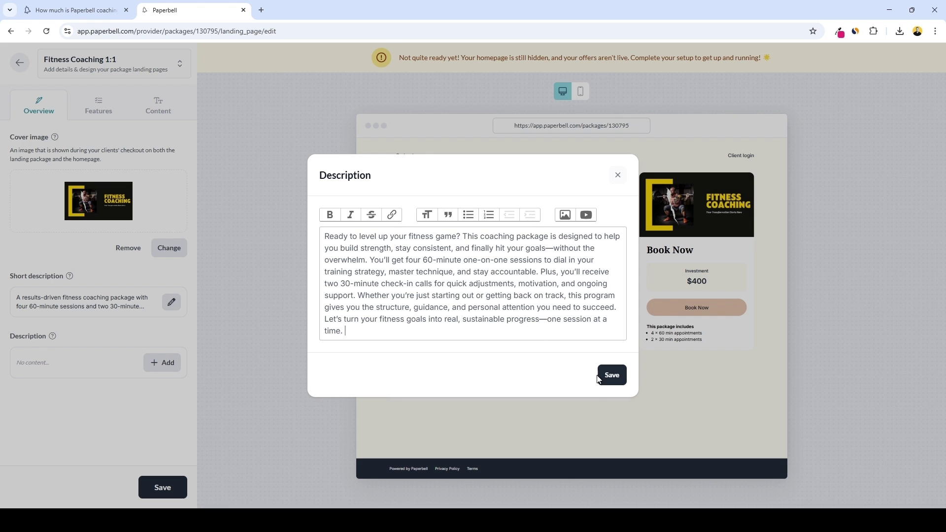
click(607, 377)
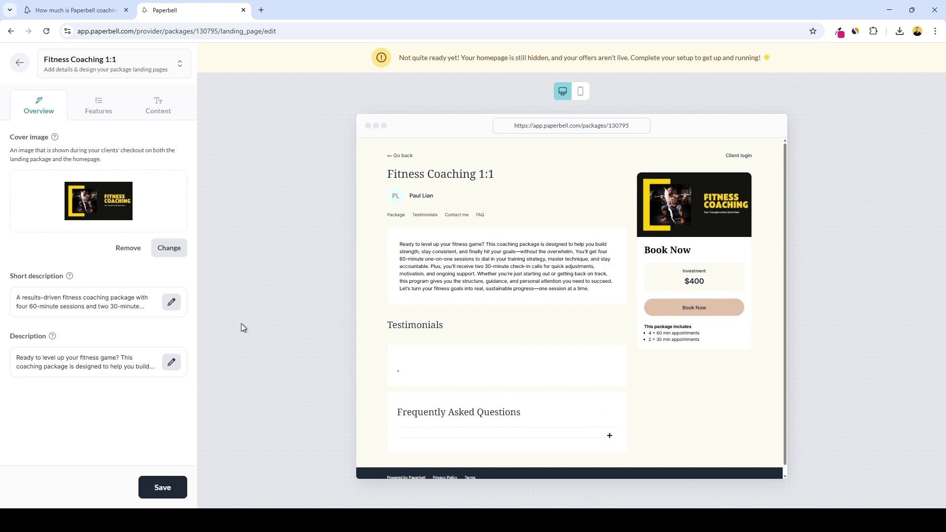
click(114, 96)
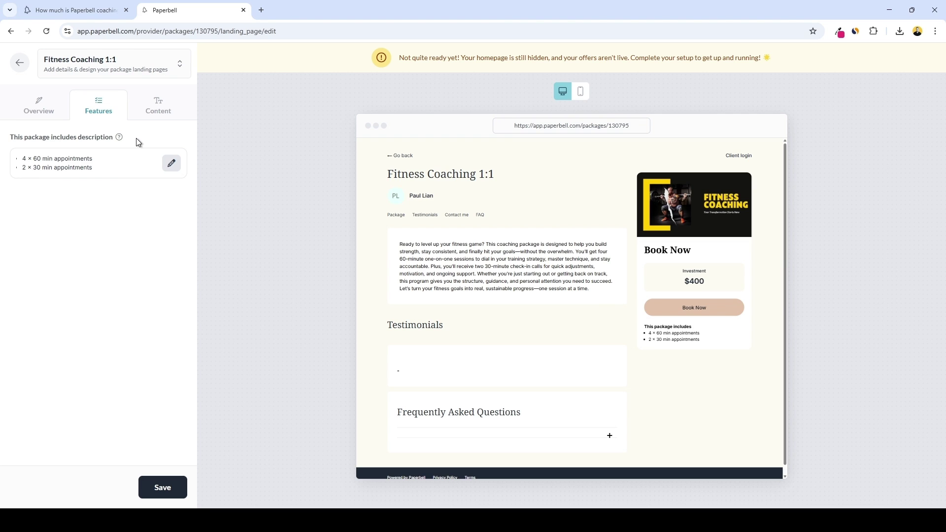
click(145, 101)
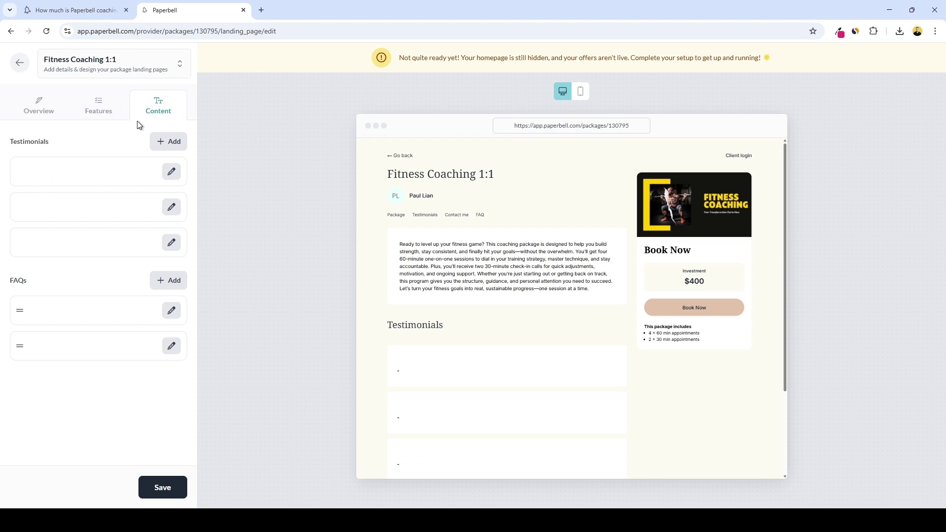
Discard the empty testimonial and FAQ entries and save the landing page
click(169, 143)
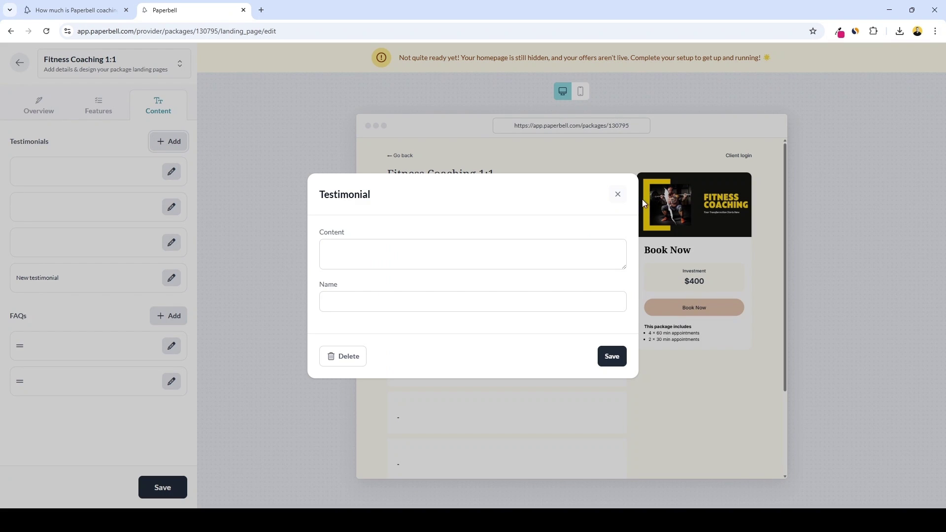
click(617, 195)
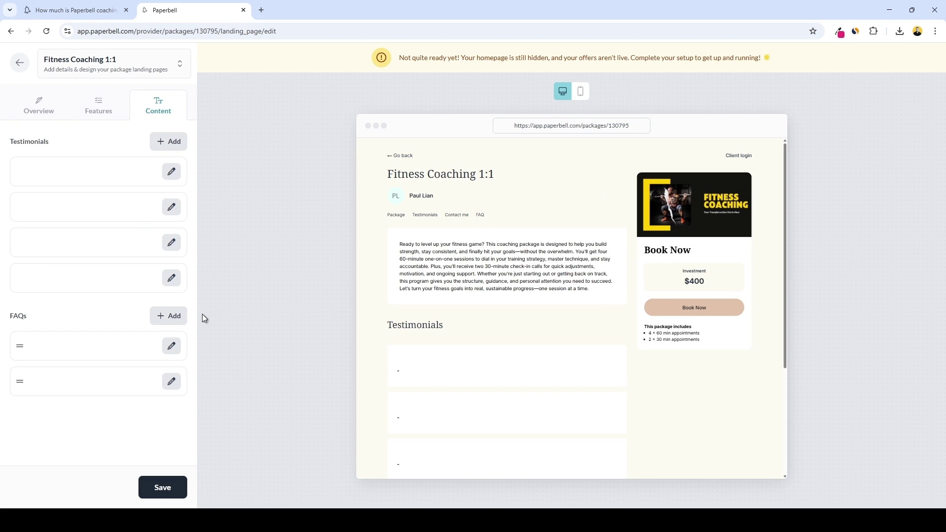
click(180, 317)
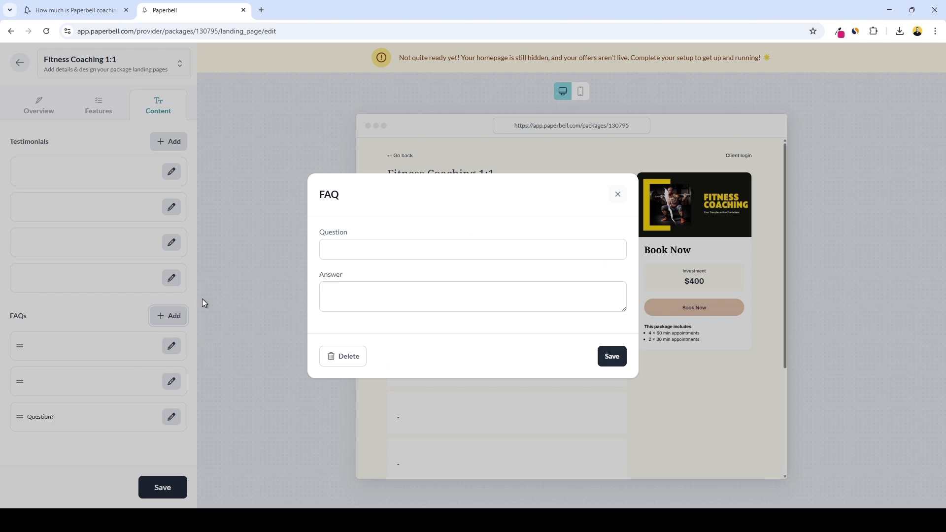
click(618, 197)
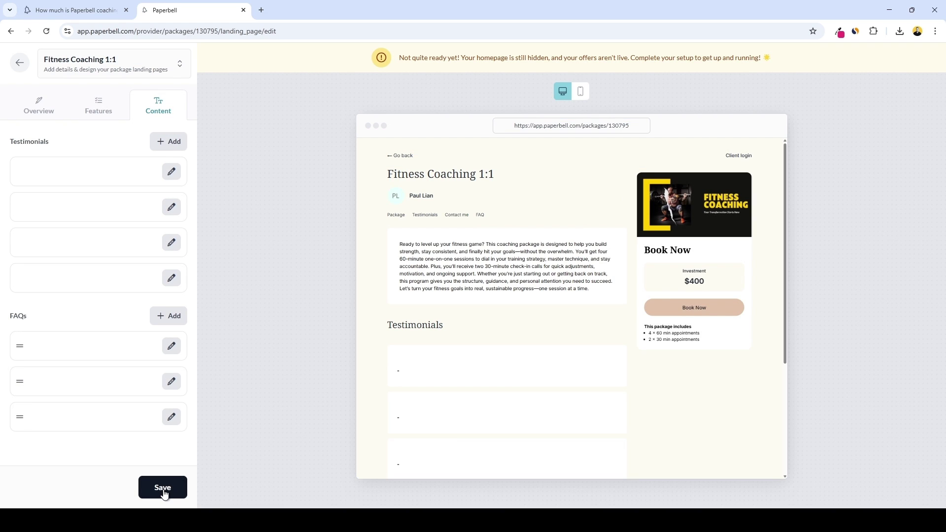
click(176, 482)
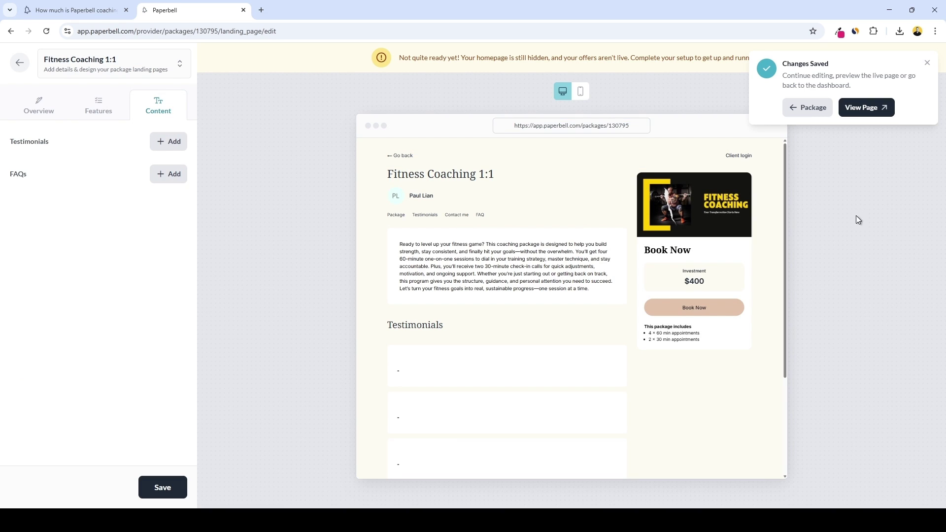
View the live package page, save the landing page again, and return to the package overview
click(855, 110)
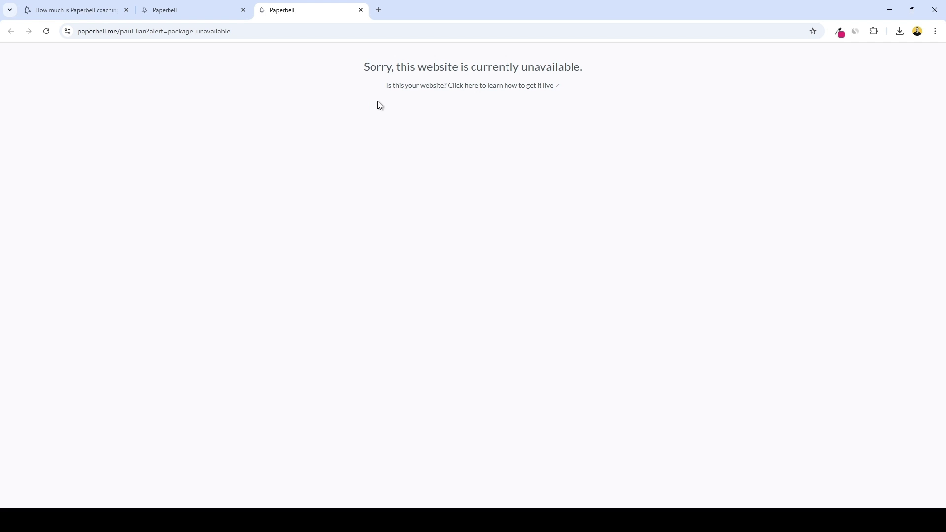
click(207, 10)
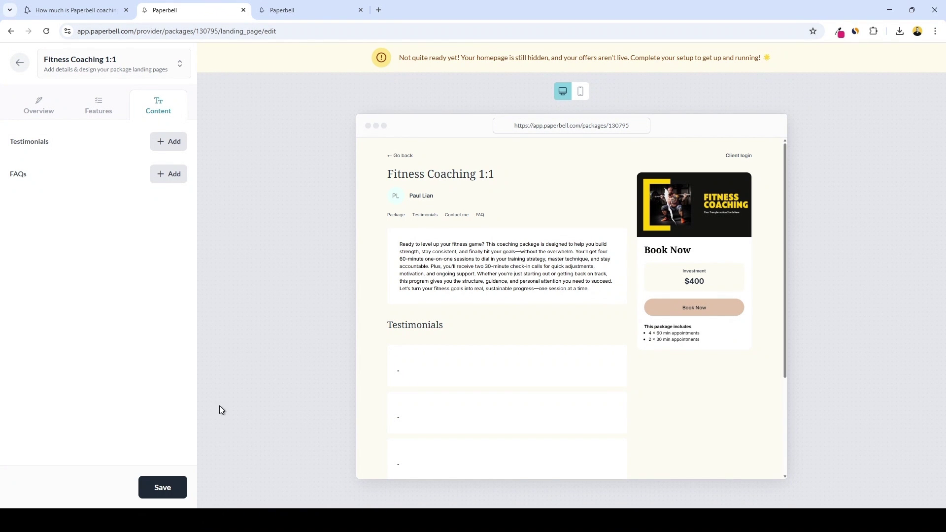
click(164, 488)
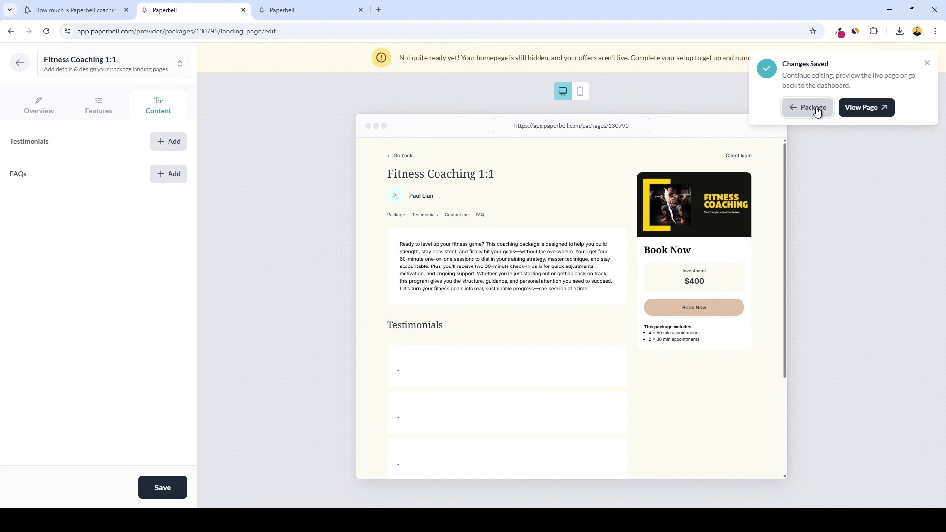
click(813, 108)
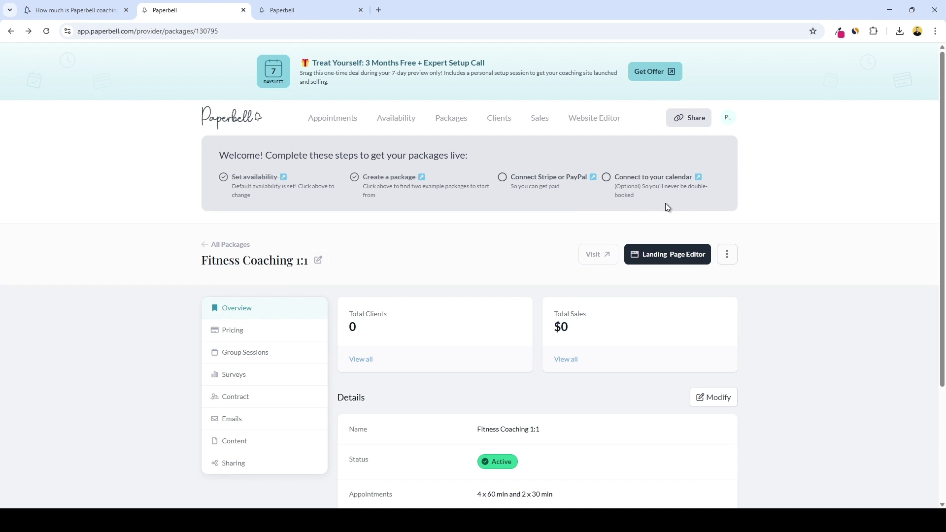
Connect Stripe as the payment partner using the account e-mail, then go to Availability
click(510, 178)
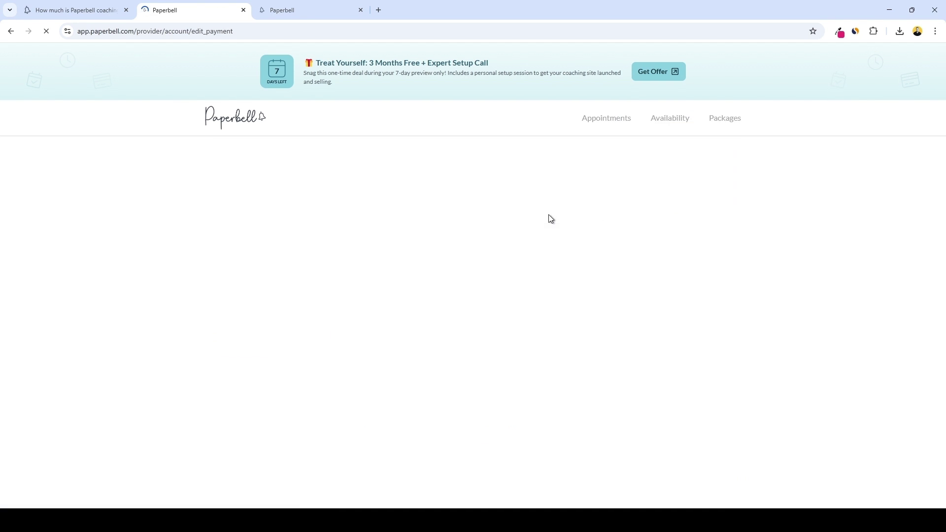
click(321, 341)
scroll(542, 320, down, 2)
click(576, 345)
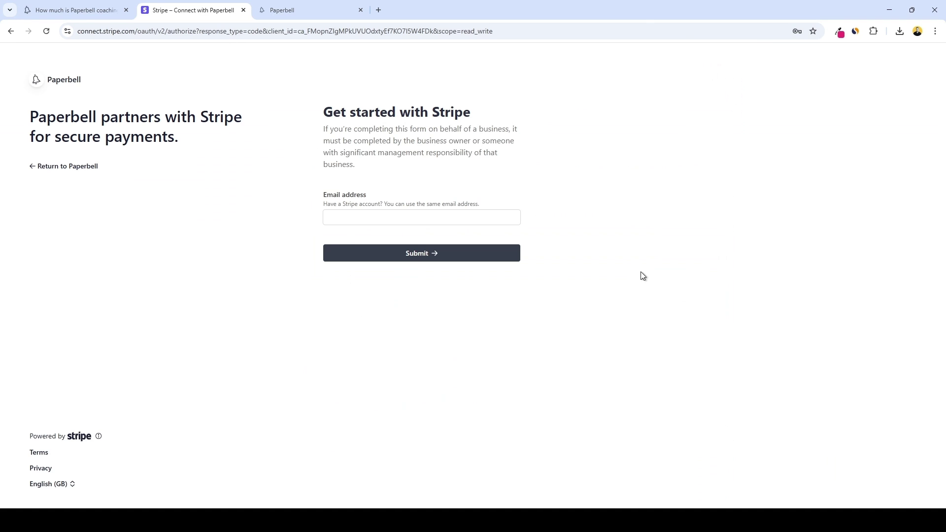
click(383, 215)
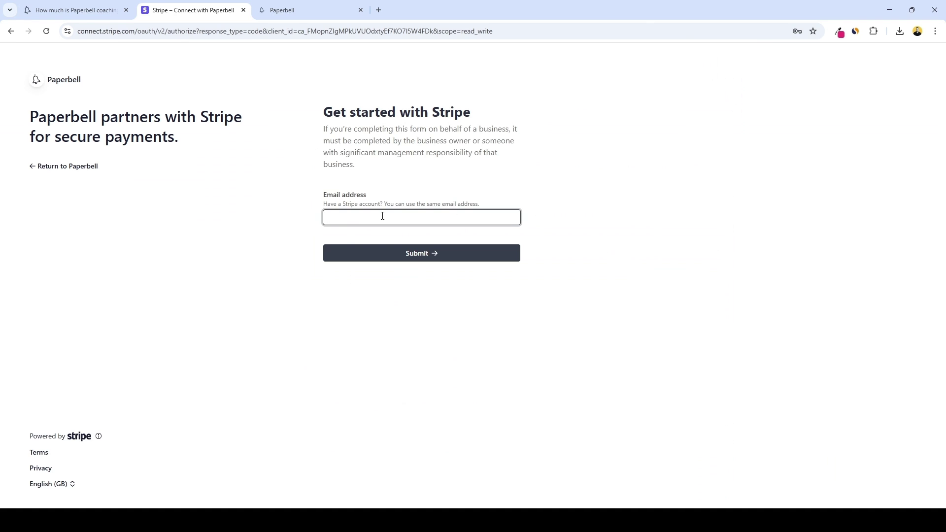
key(ctrl+v)
click(393, 256)
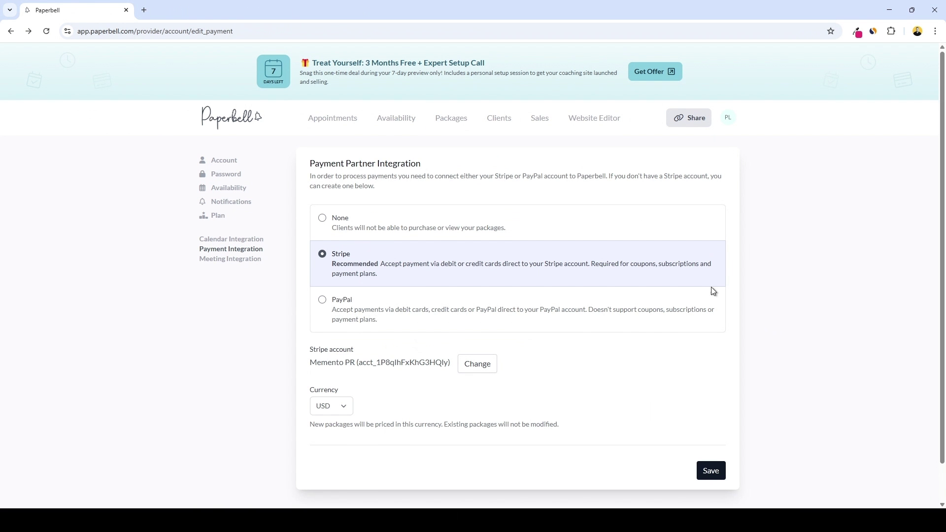
click(409, 114)
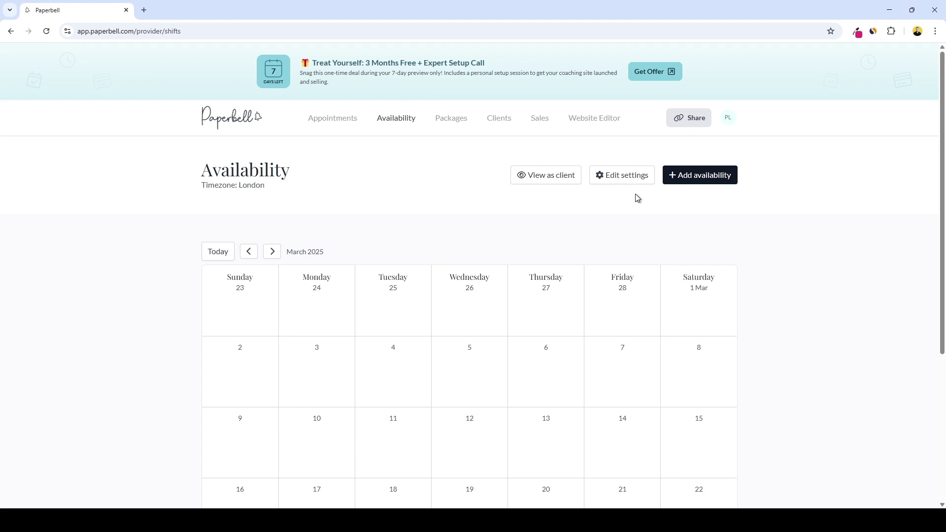
Add a 9:00am availability block repeating weekly on Monday, Wednesday and Friday
click(698, 176)
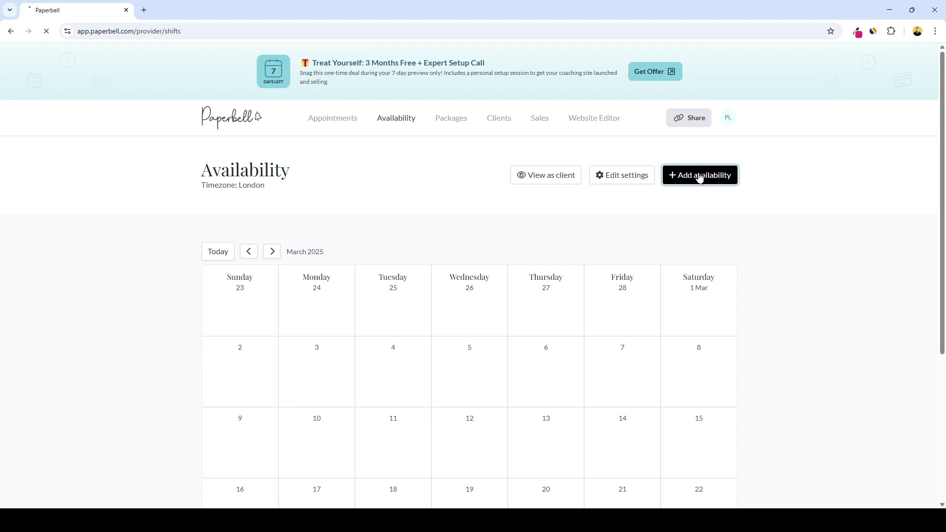
click(397, 232)
click(416, 261)
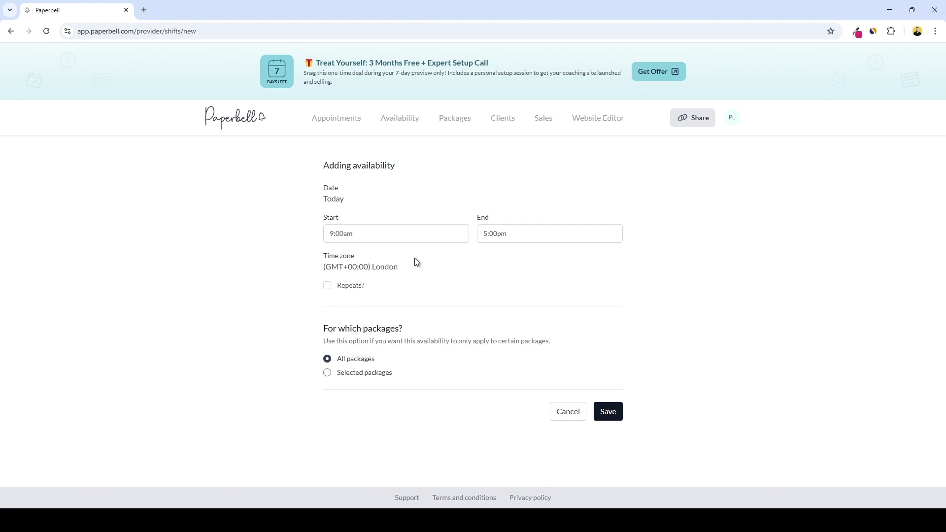
click(328, 286)
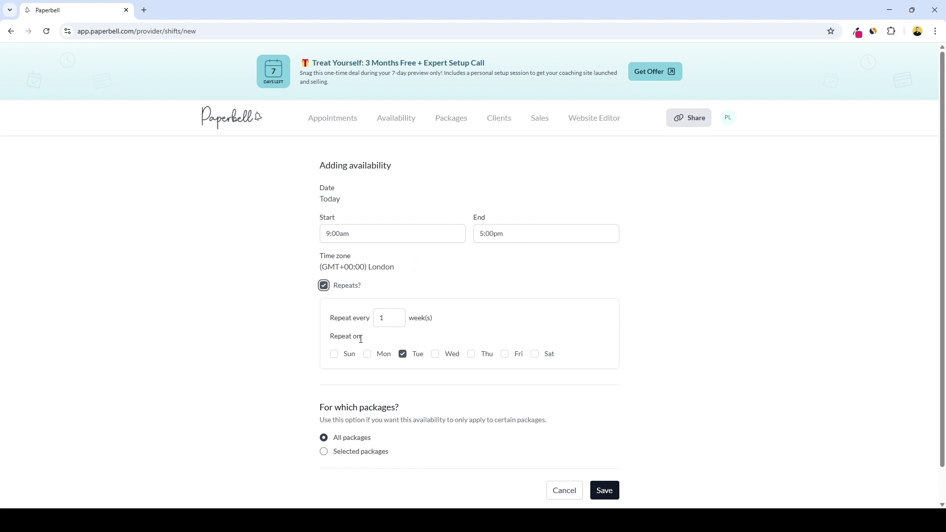
click(368, 355)
click(436, 354)
click(507, 353)
Set the repeat interval to every 4 weeks, save, and open the calendar integration settings
drag(390, 319, 381, 314)
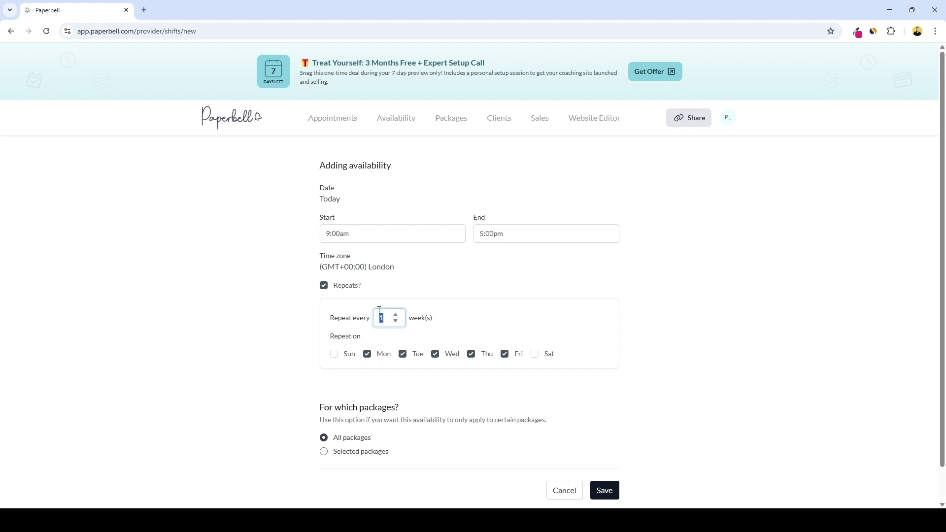
text(4)
click(608, 497)
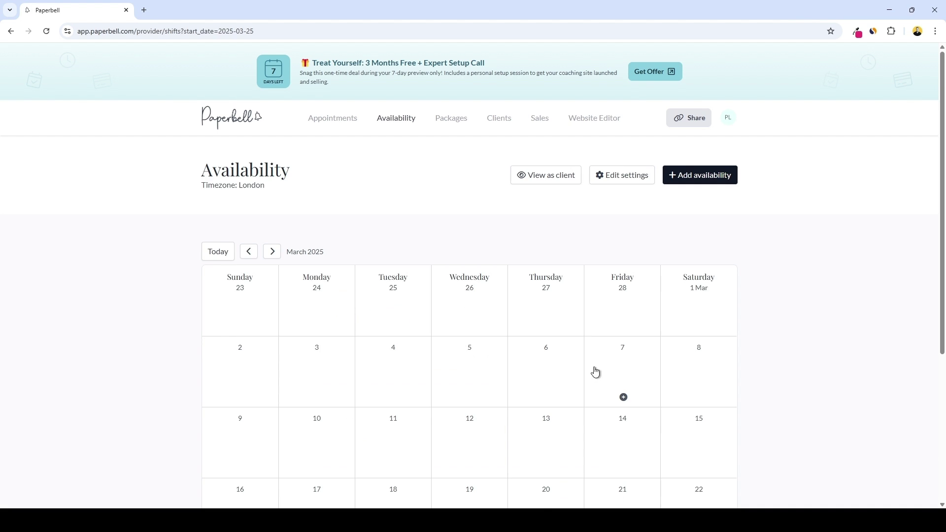
click(630, 181)
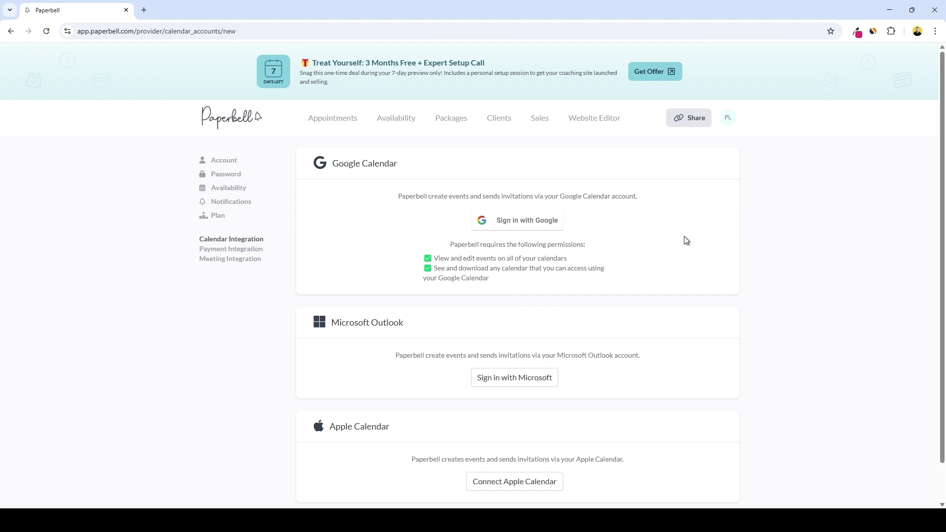
Connect a Google Calendar account for syncing, then go back to the Availability calendar
scroll(686, 240, down, 1)
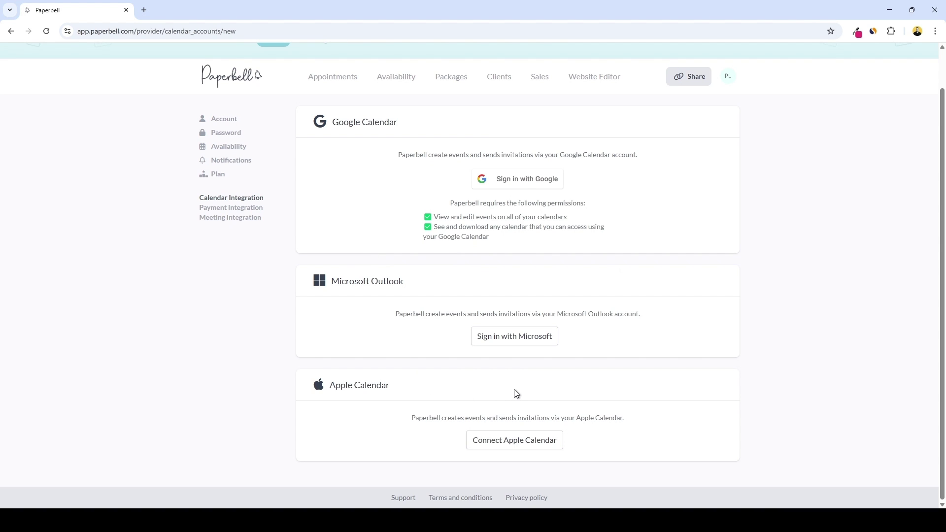
click(523, 186)
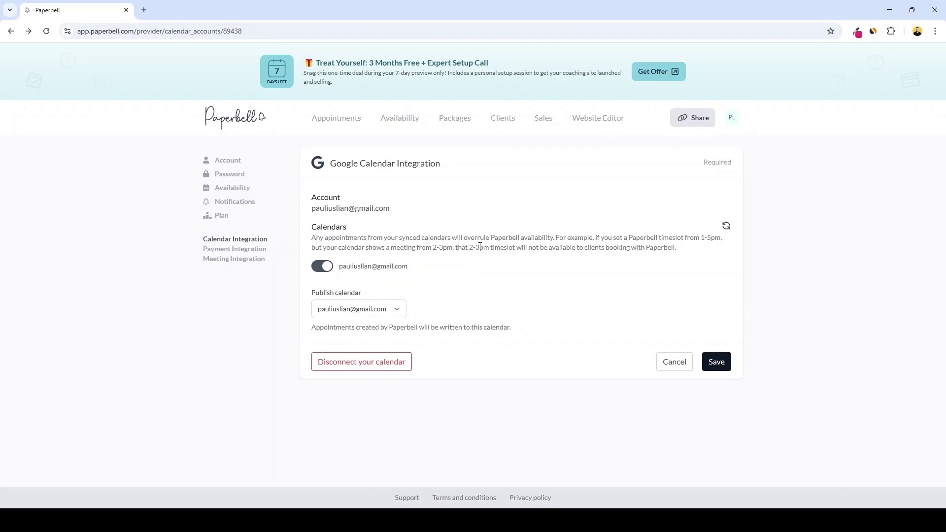
click(400, 118)
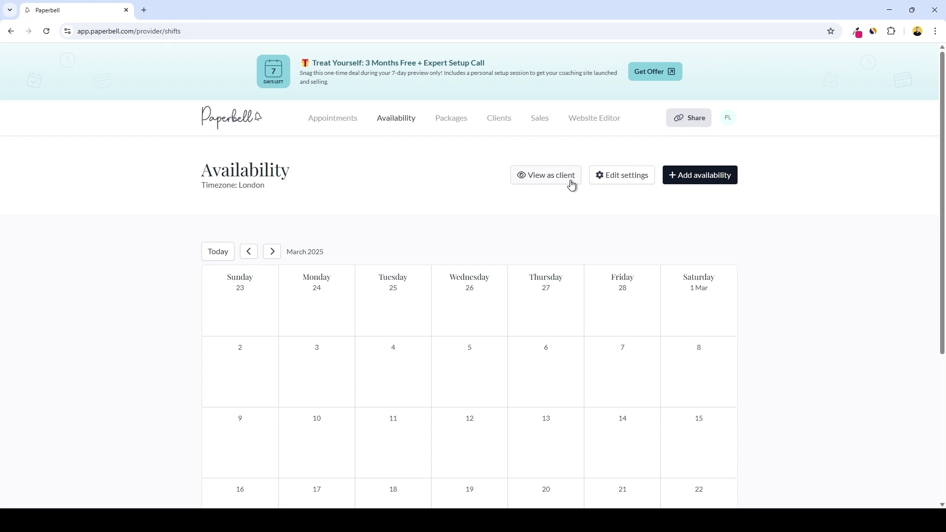
Preview the availability calendar as a client sees it, then return to the Availability page
click(559, 175)
click(190, 11)
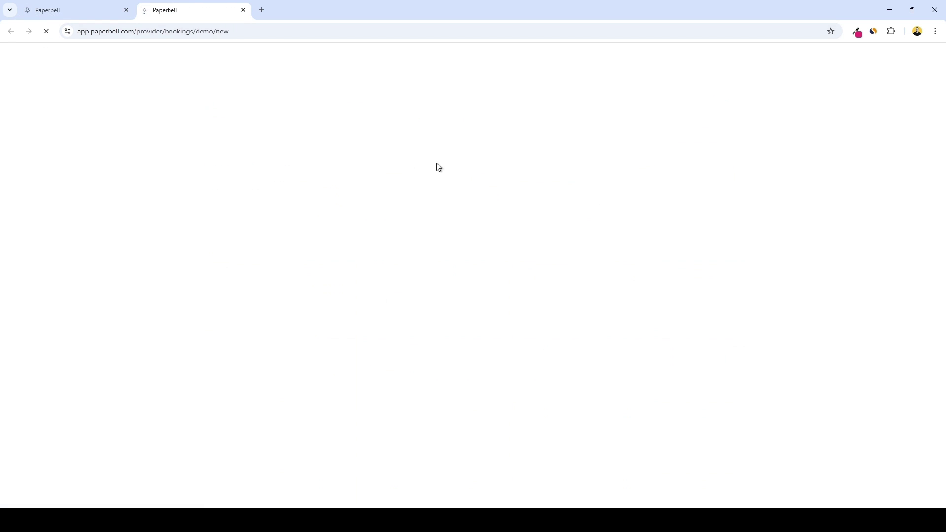
scroll(641, 183, down, 2)
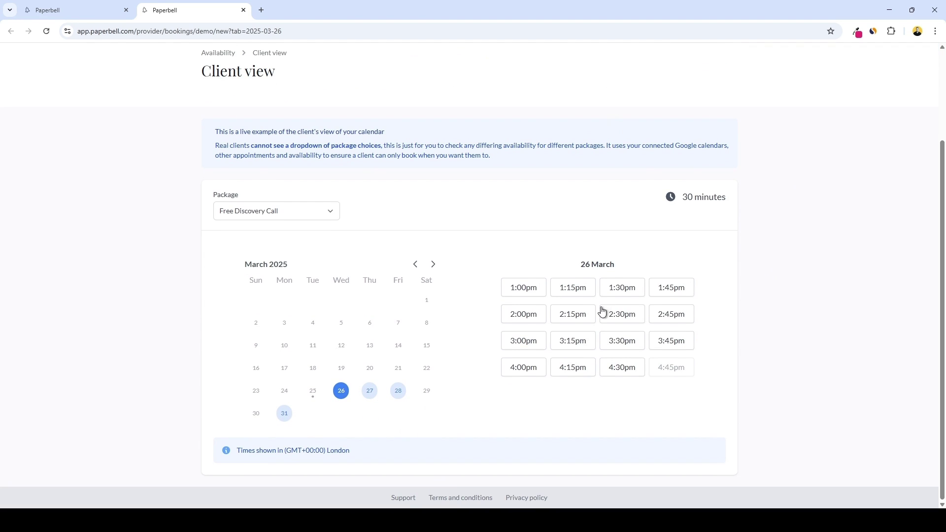
click(87, 6)
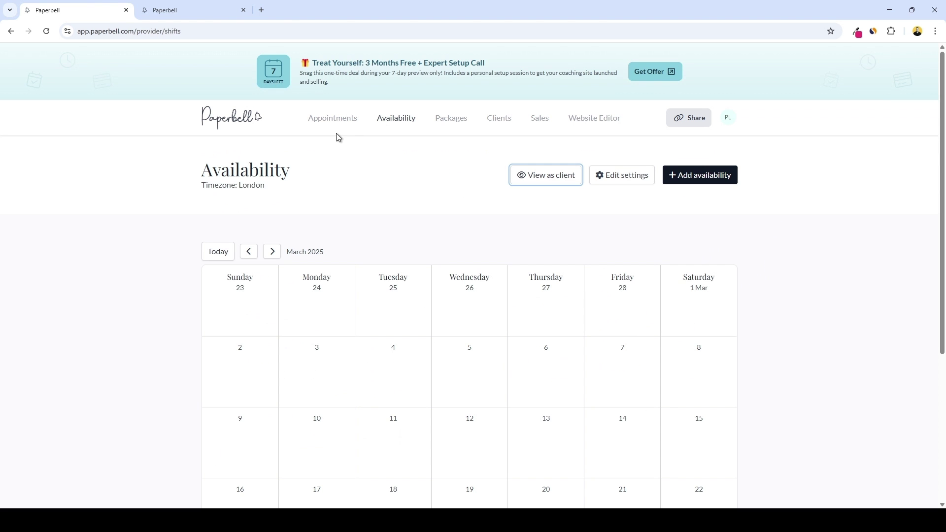
Open the Fitness Coaching 1:1 public checkout page and start a booking to check time slots
click(405, 174)
click(453, 123)
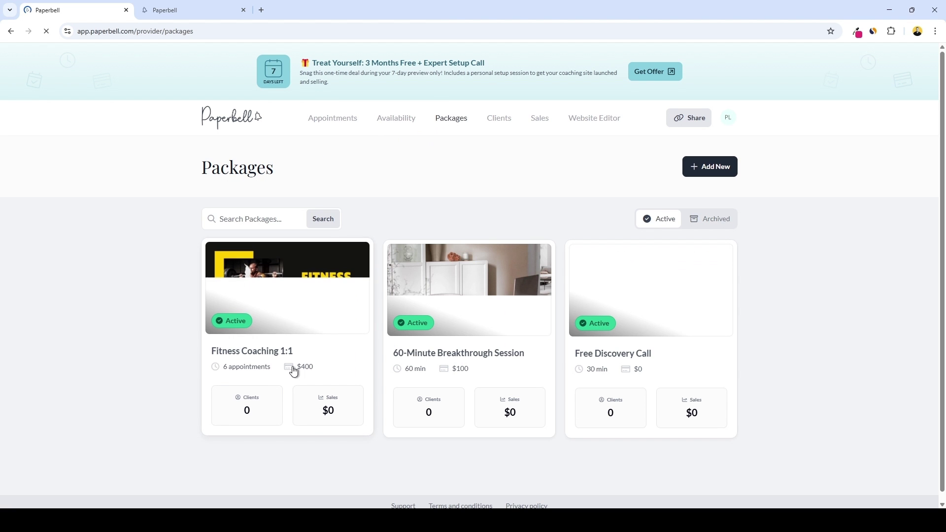
click(294, 330)
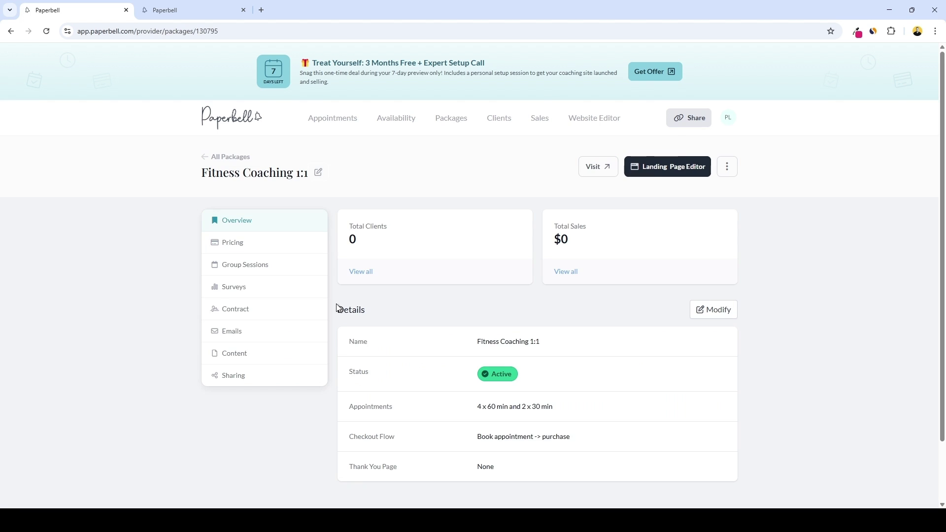
click(591, 170)
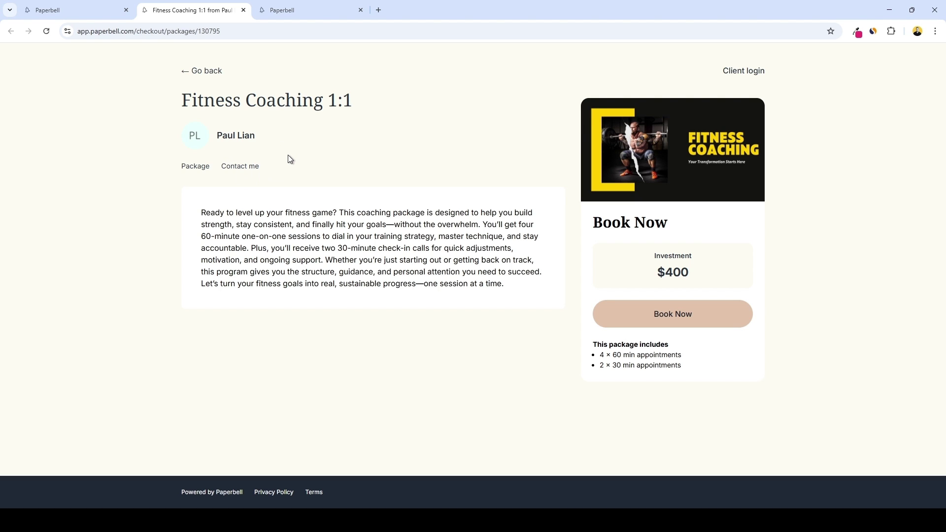
click(672, 320)
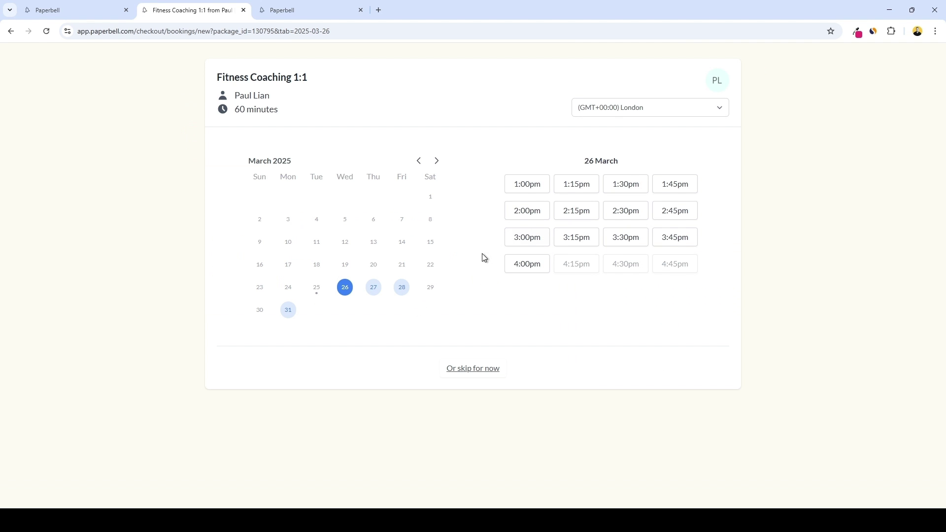
key(ctrl+Page_Up)
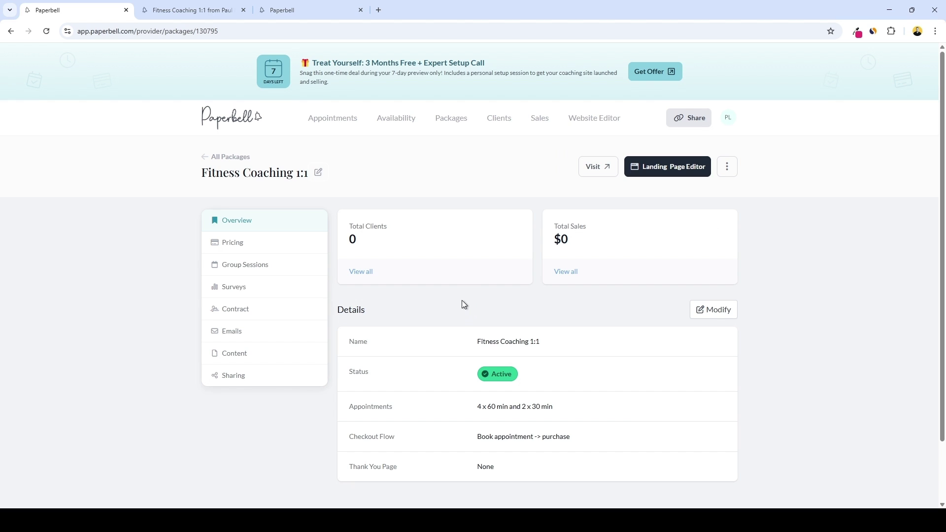
View the public coaching site from the Share options, then return to the package overview
click(702, 127)
click(590, 200)
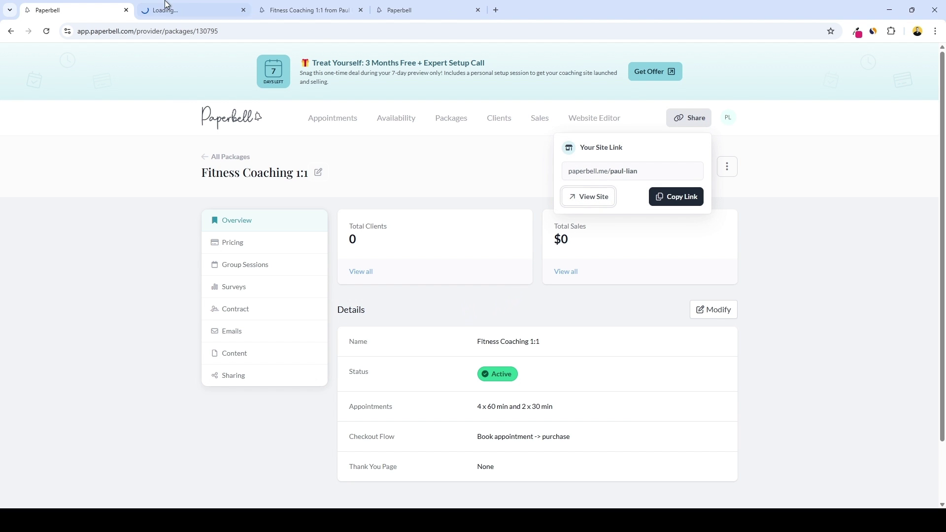
scroll(493, 247, down, 8)
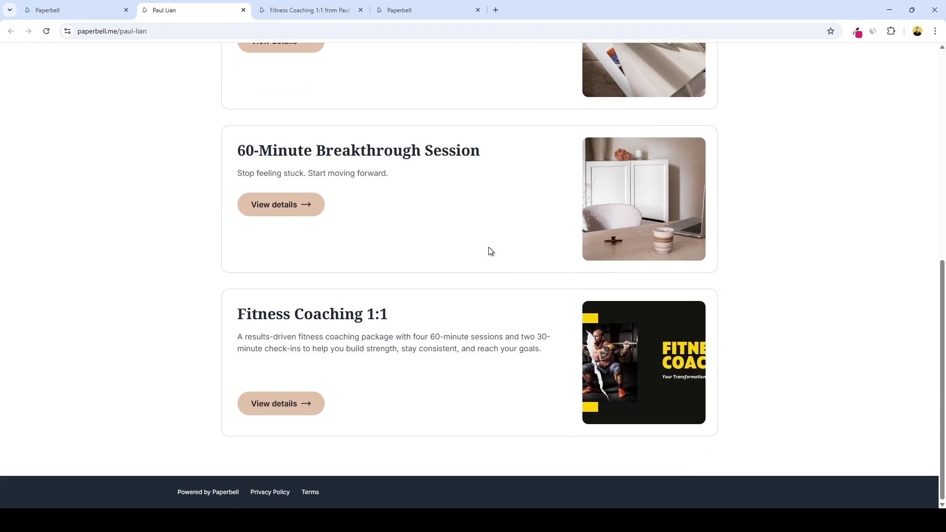
scroll(515, 285, up, 7)
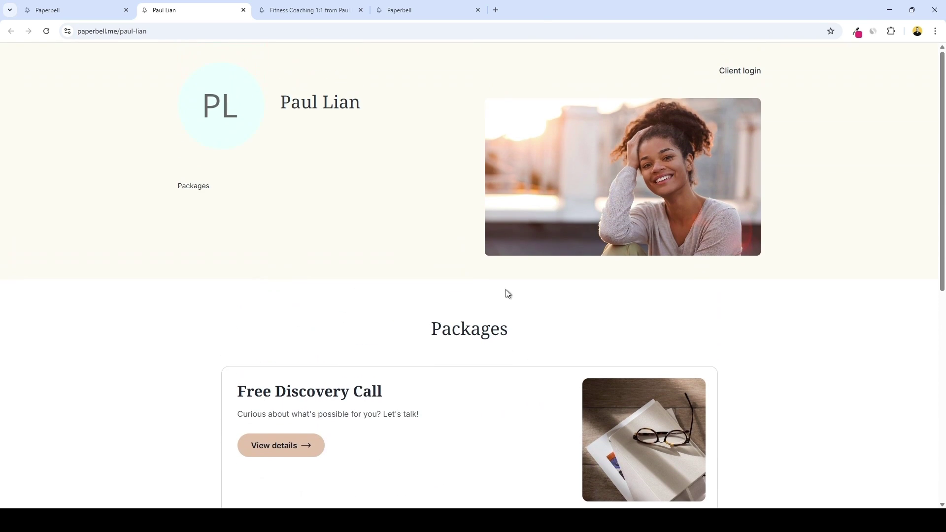
click(105, 5)
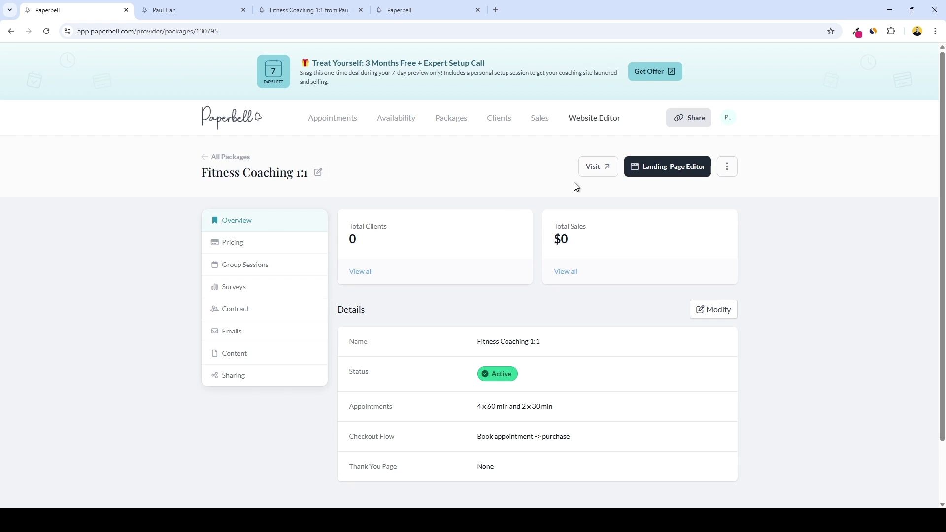
In the Website Editor, try the Bright, Trendy and Warm themes before choosing Custom
click(593, 118)
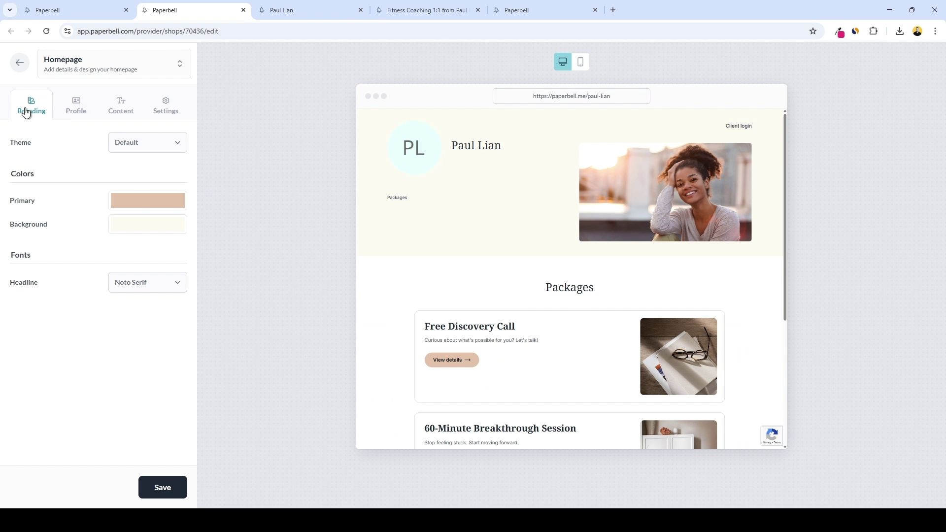
click(172, 144)
click(142, 158)
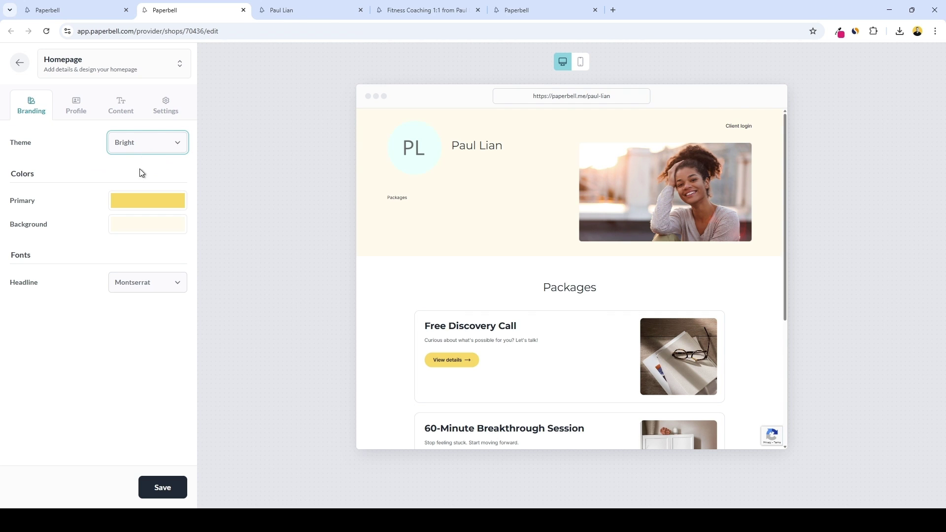
key(Down)
key(Down)
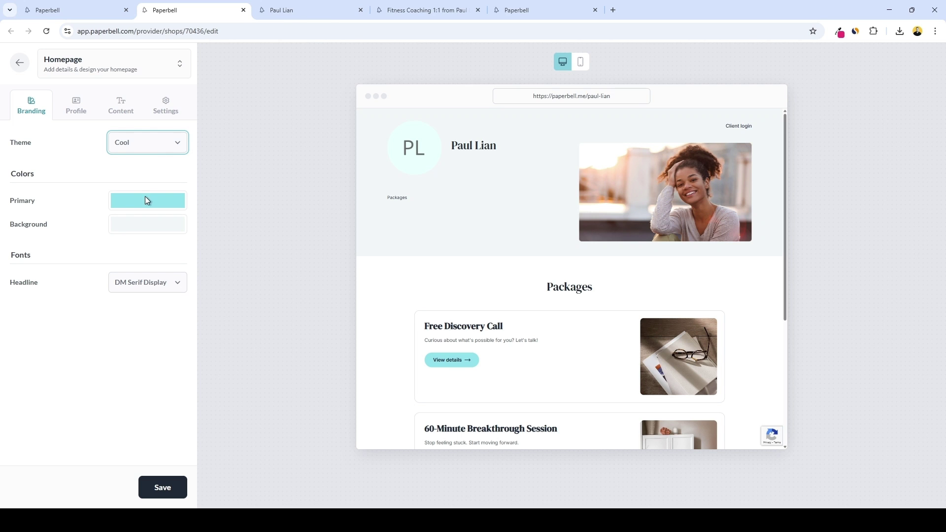
key(d)
key(t)
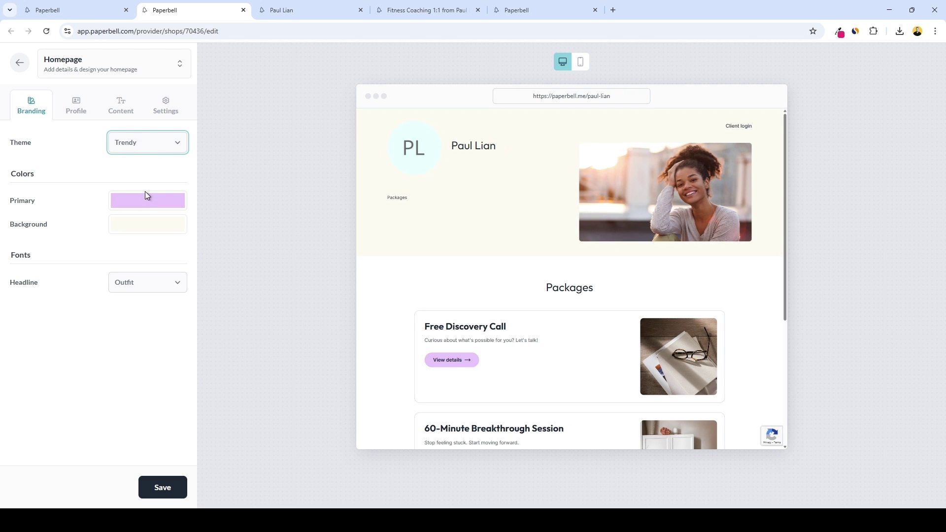
key(w)
key(Down)
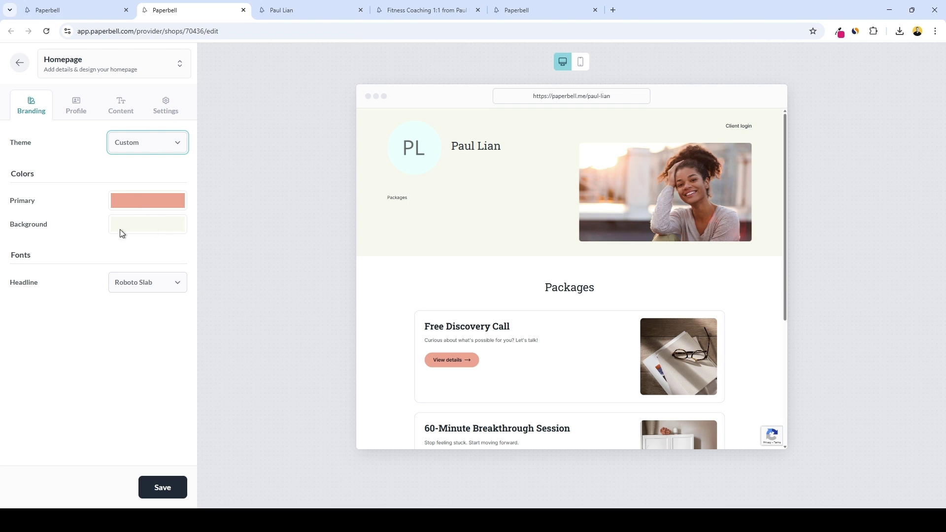
Set the custom theme's primary colour to bright yellow and background to black
click(145, 199)
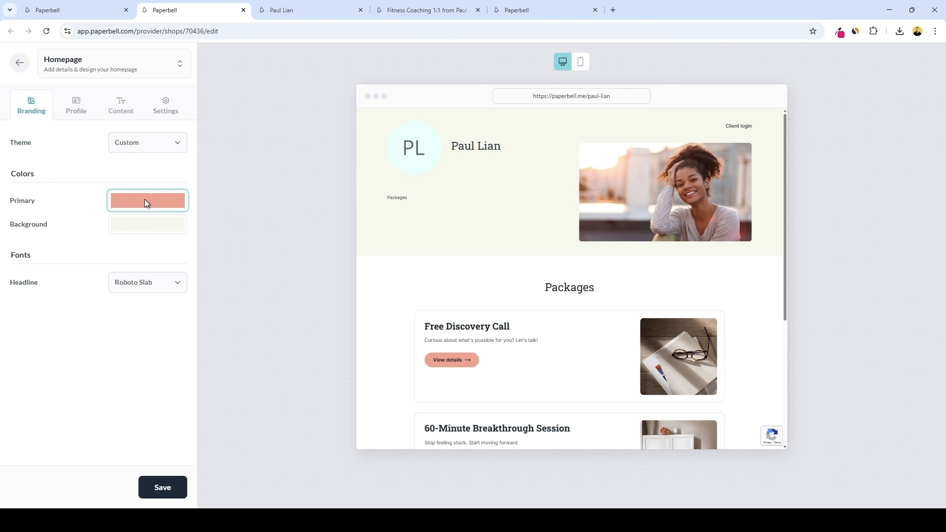
click(140, 226)
key(ctrl+v)
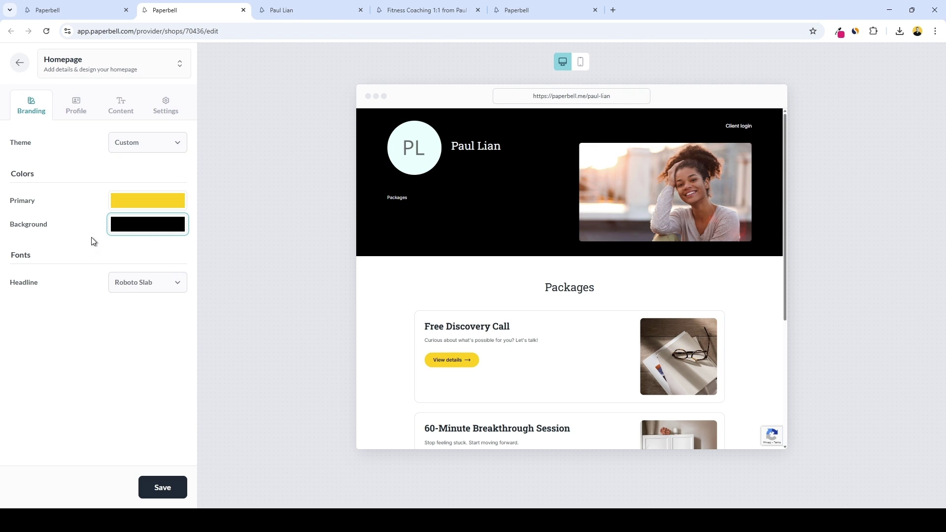
click(94, 242)
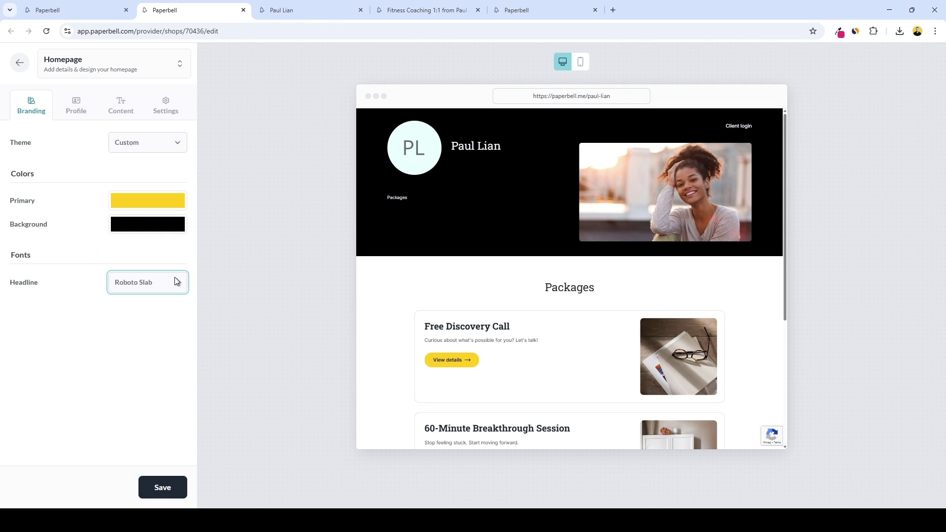
click(78, 103)
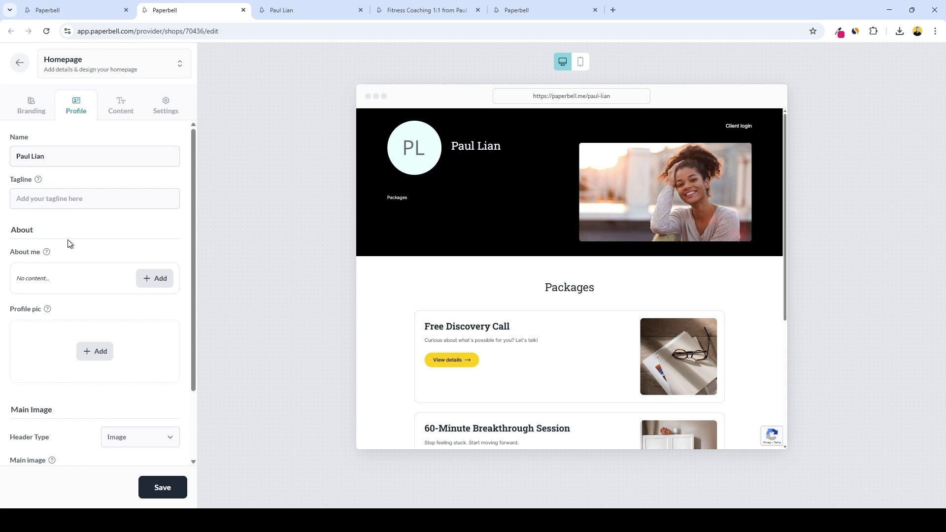
Add an About me description and a profile picture to the homepage profile
click(150, 279)
text(Helping people achieve their fitness goals in no time!)
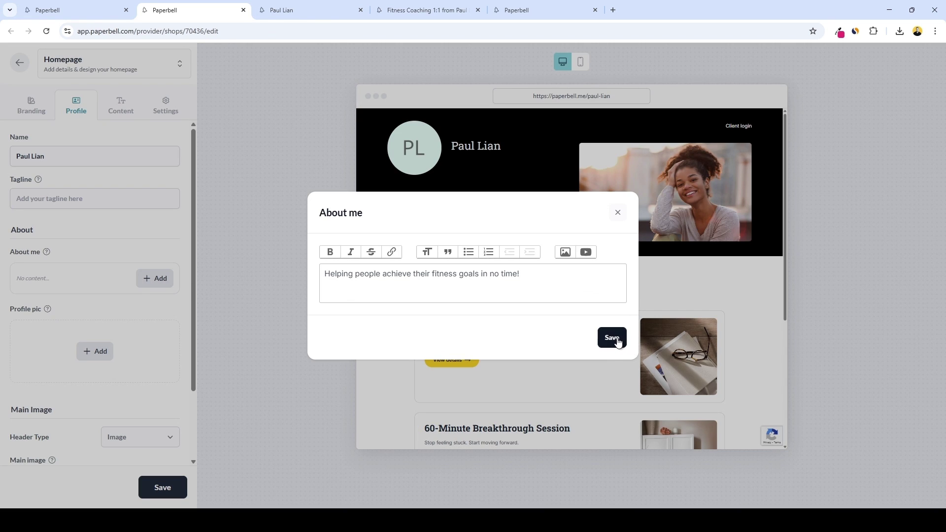
click(612, 338)
scroll(123, 281, down, 2)
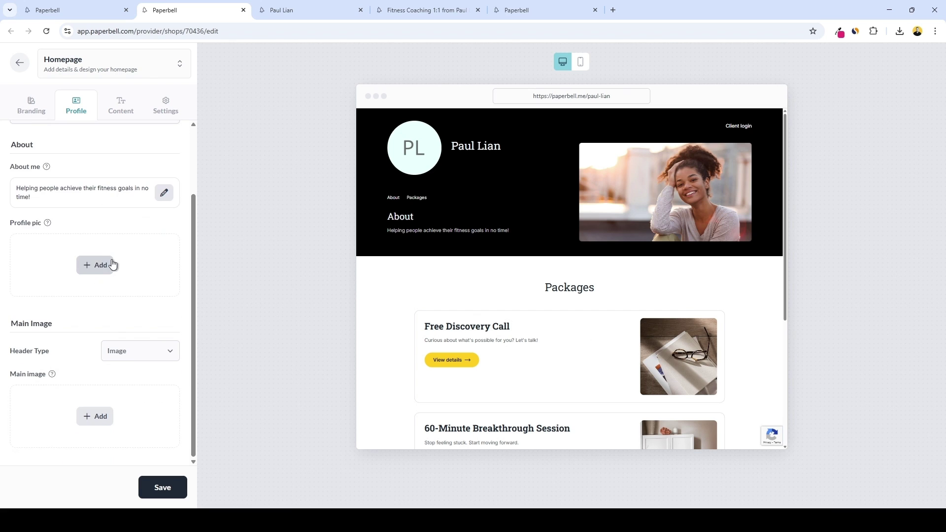
click(95, 270)
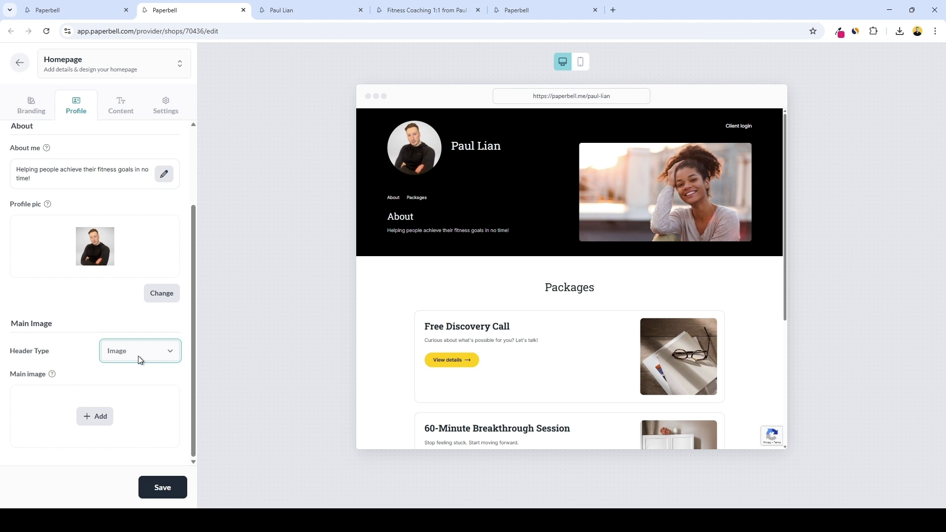
Try a video header, switch back to Image, and add the Fitness Coaching banner as header
click(129, 376)
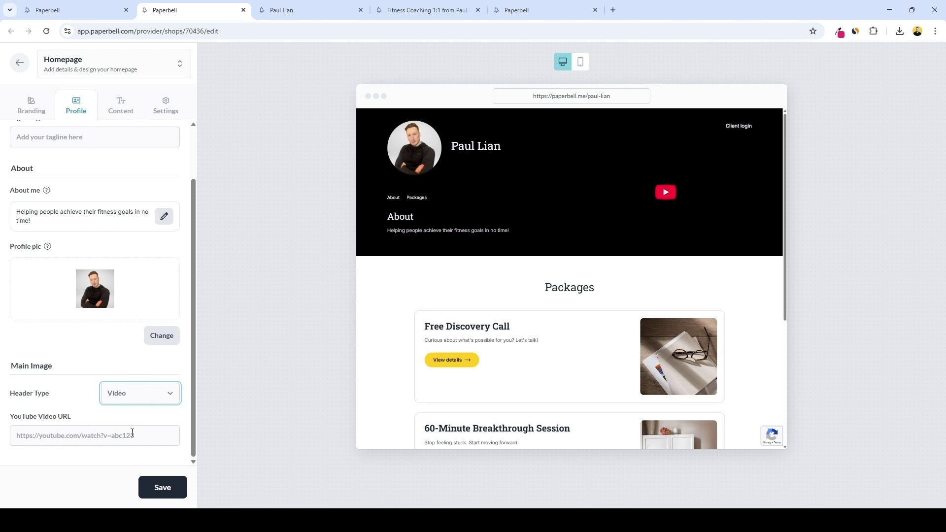
click(141, 413)
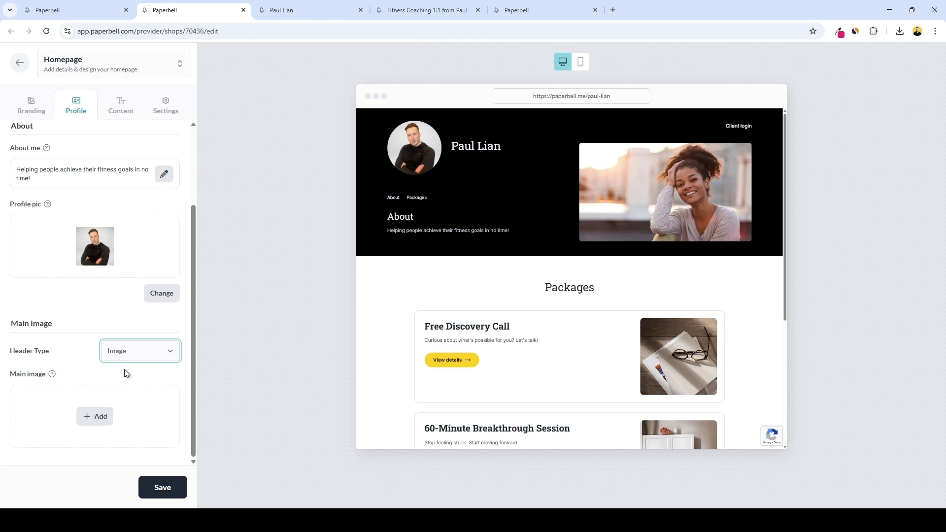
click(98, 416)
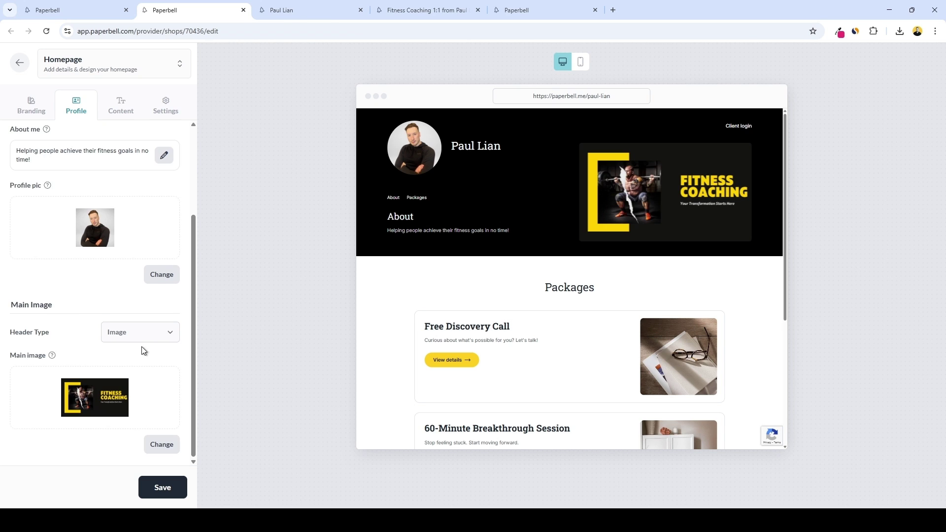
click(123, 106)
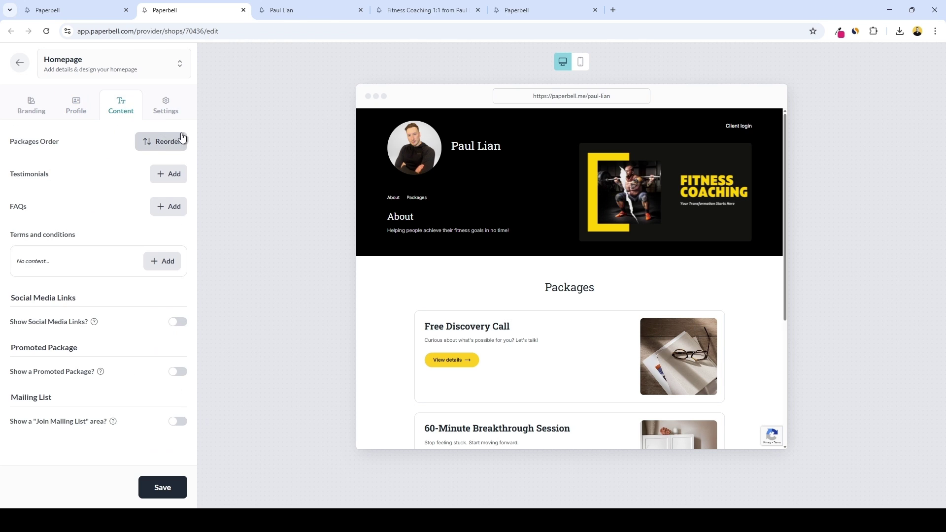
Reorder the homepage packages so Fitness Coaching 1:1 is first, and save
click(161, 142)
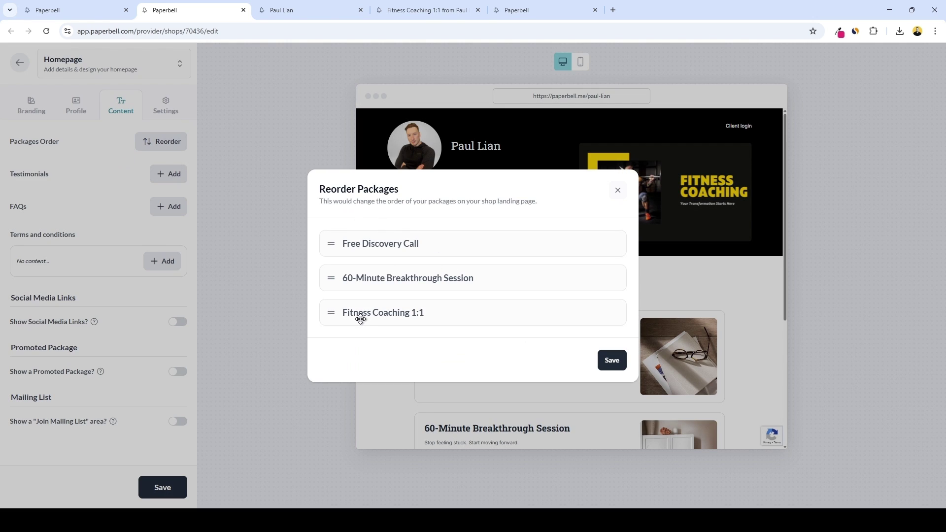
drag(348, 313, 354, 243)
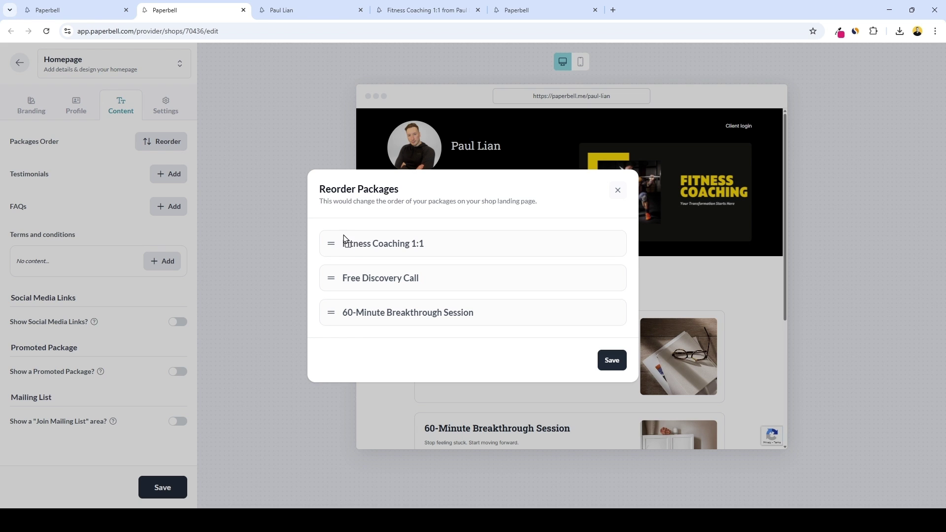
click(612, 360)
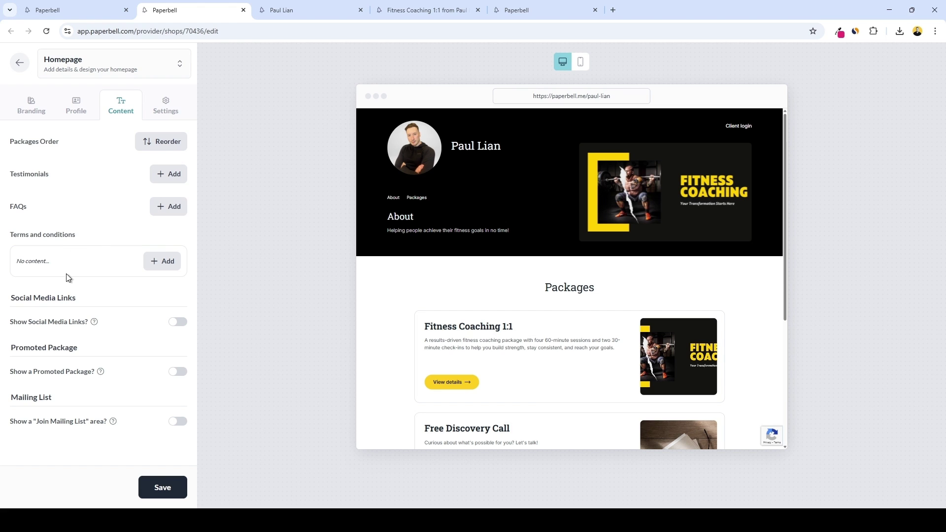
Leave social links and promoted package off, and turn on the Join Mailing List block
click(177, 322)
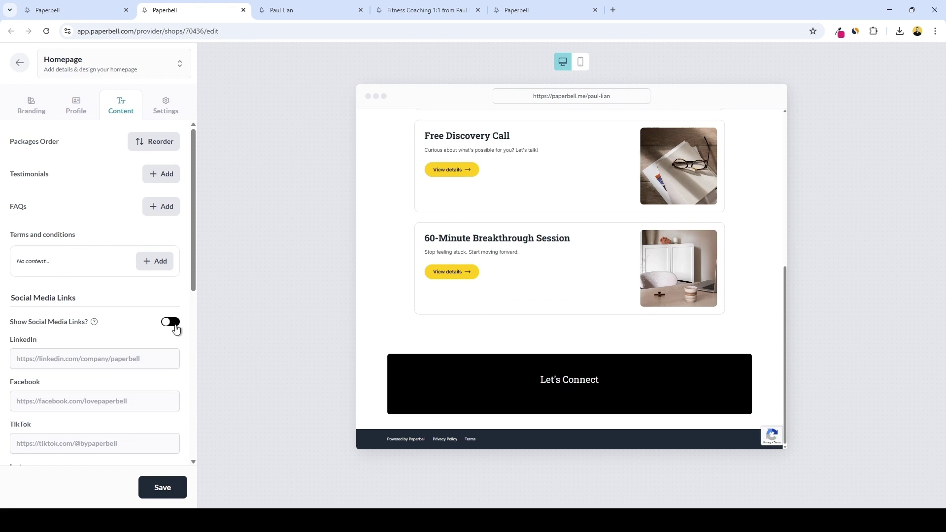
click(170, 324)
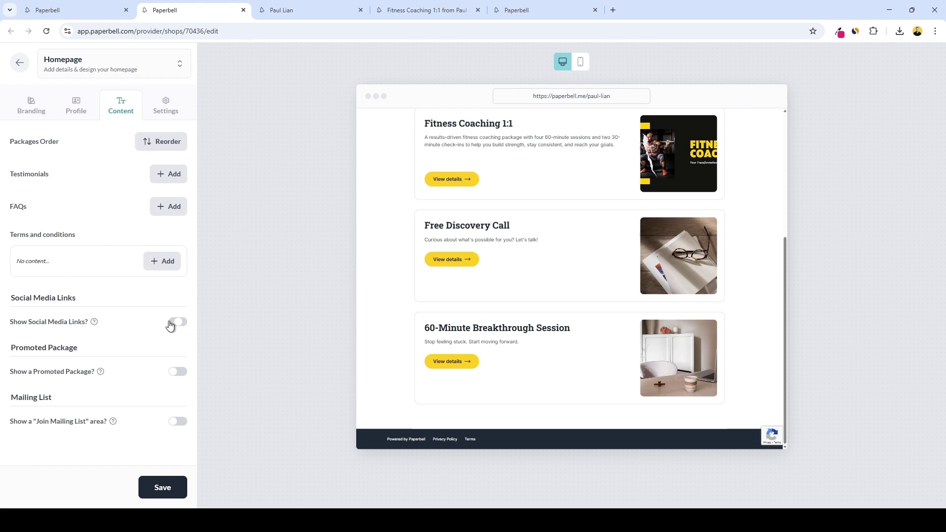
click(177, 372)
click(176, 376)
click(178, 423)
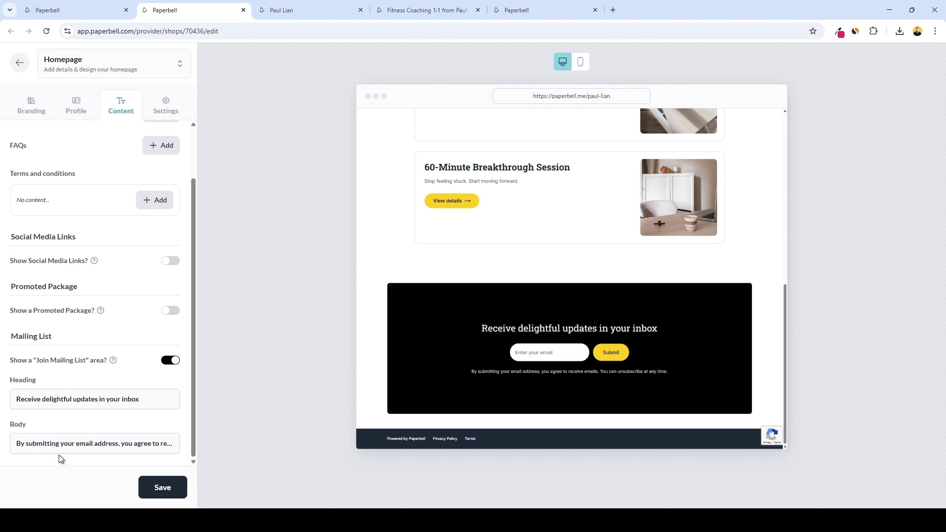
drag(85, 444, 155, 442)
click(179, 111)
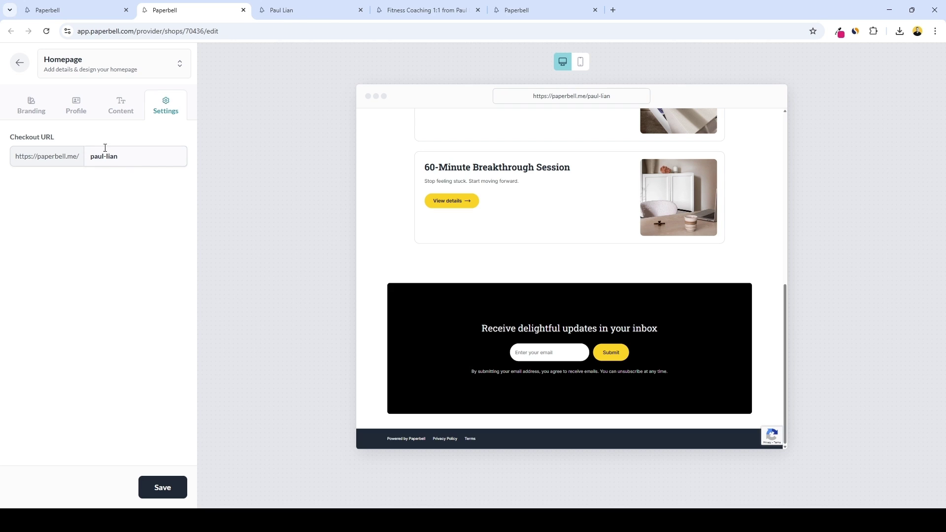
Add and then remove extra letters in the Checkout URL, leaving it unchanged
click(129, 158)
text(ff)
click(138, 158)
key(BackSpace)
key(BackSpace)
scroll(618, 371, up, 10)
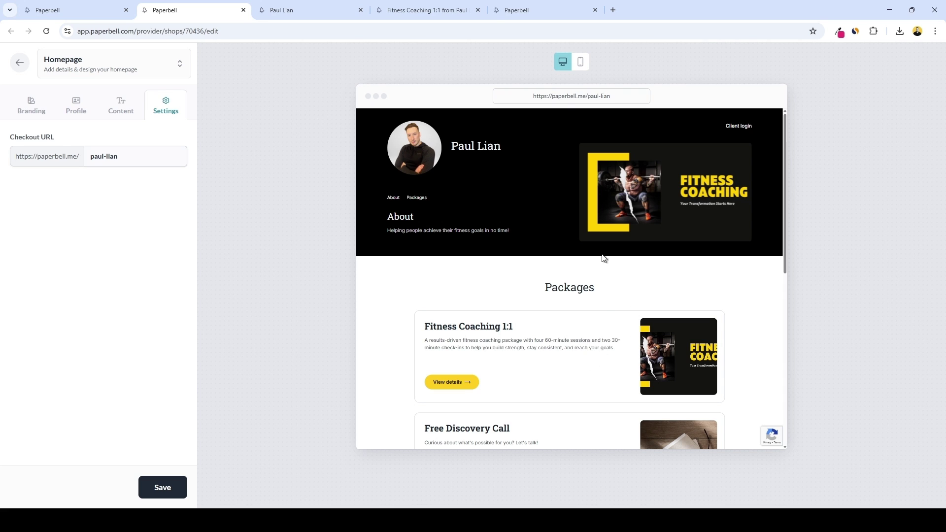
Preview the homepage in the phone layout and scroll through it
click(581, 62)
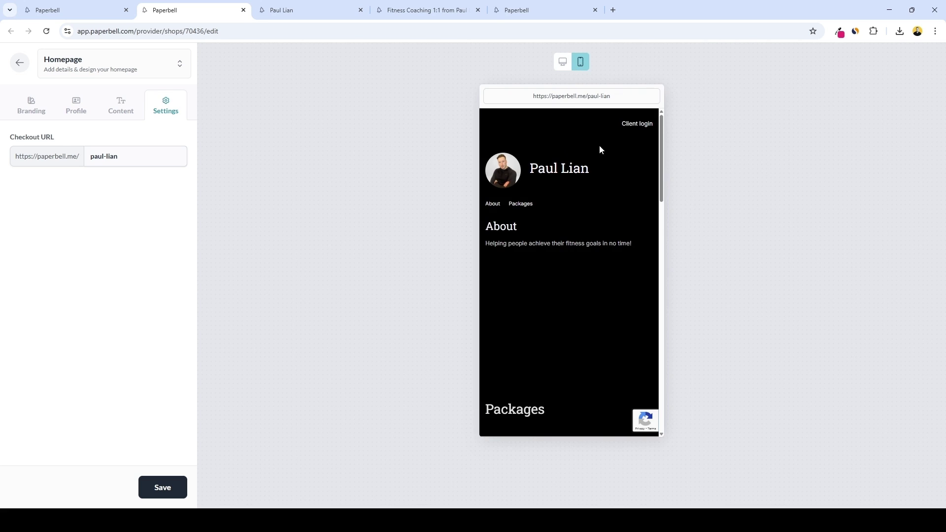
scroll(620, 201, down, 5)
scroll(633, 206, down, 6)
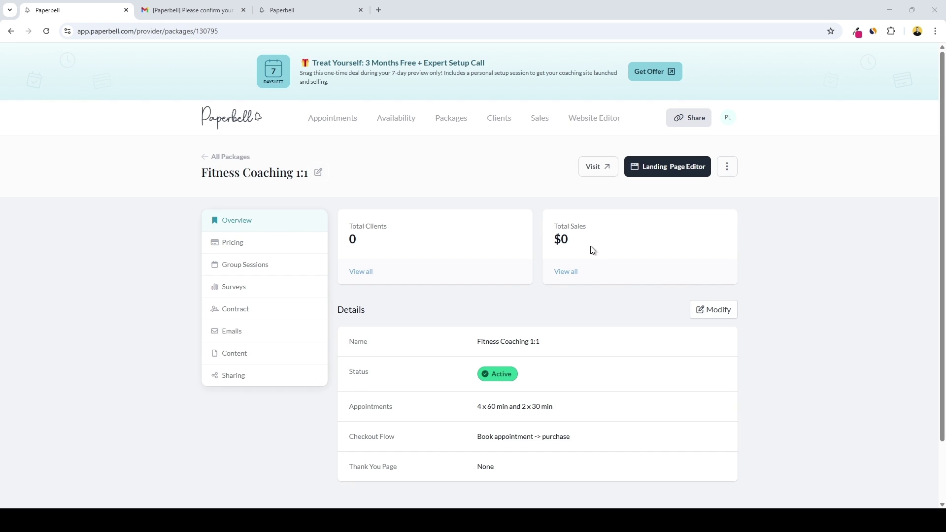
Review the package's Pricing and Group Sessions, leaving the Add session form without saving
click(324, 250)
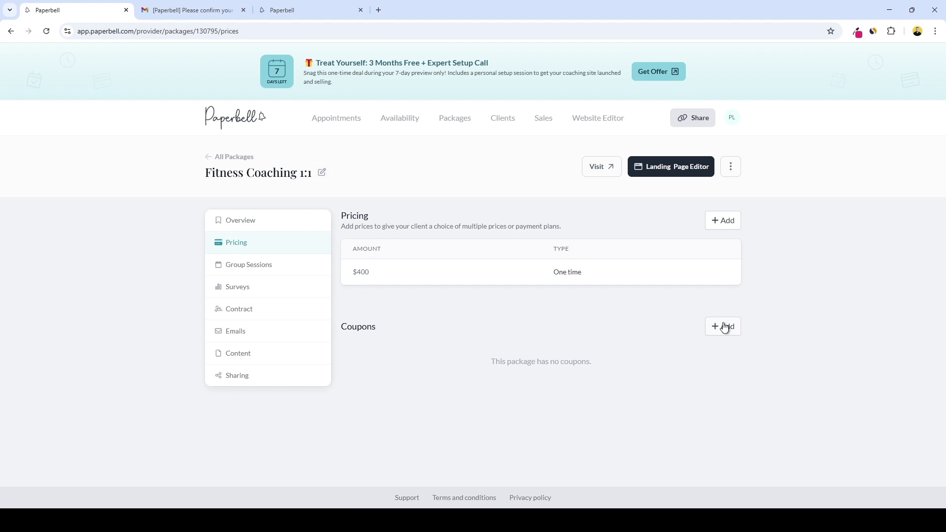
click(342, 266)
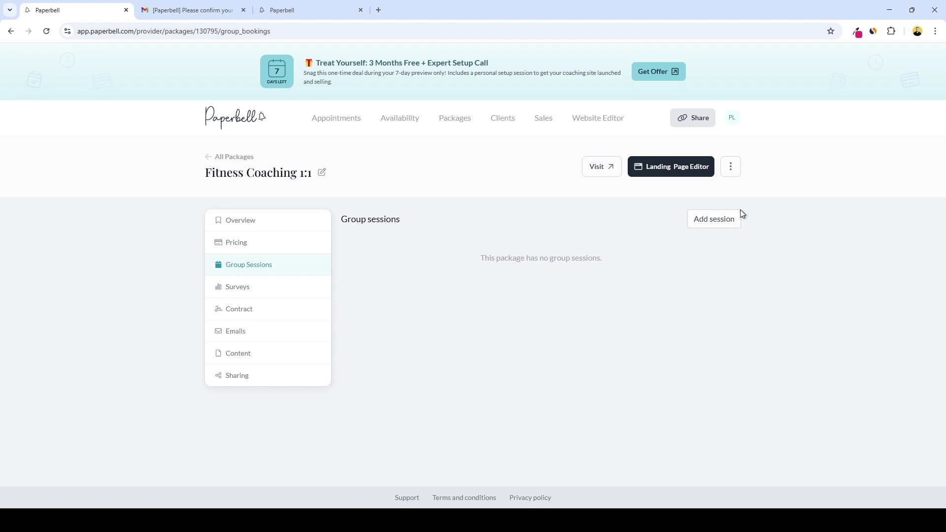
click(715, 222)
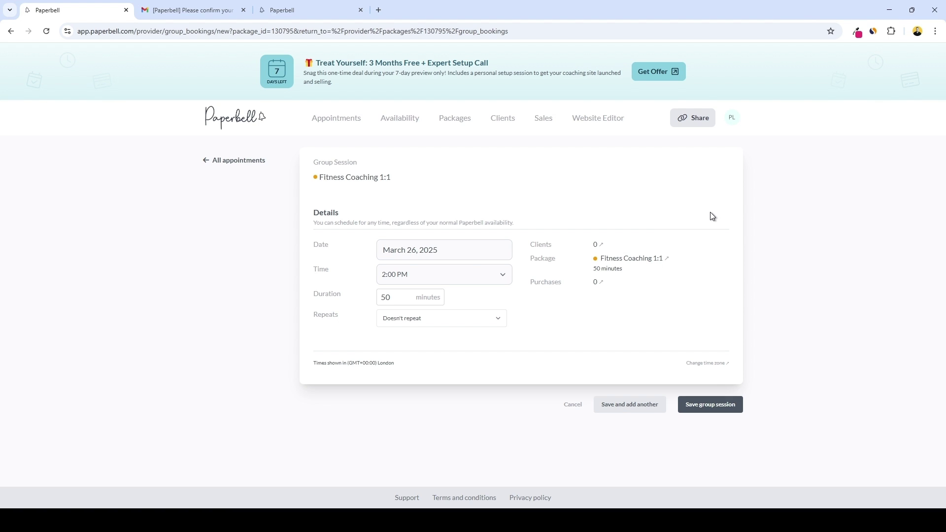
key(alt+Left)
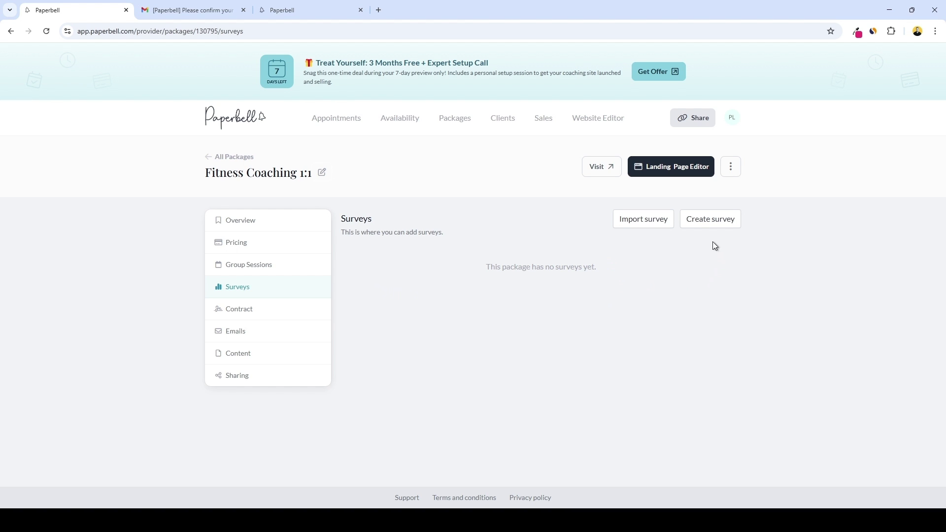
Open the package's Create survey form and scroll through it without saving
click(703, 220)
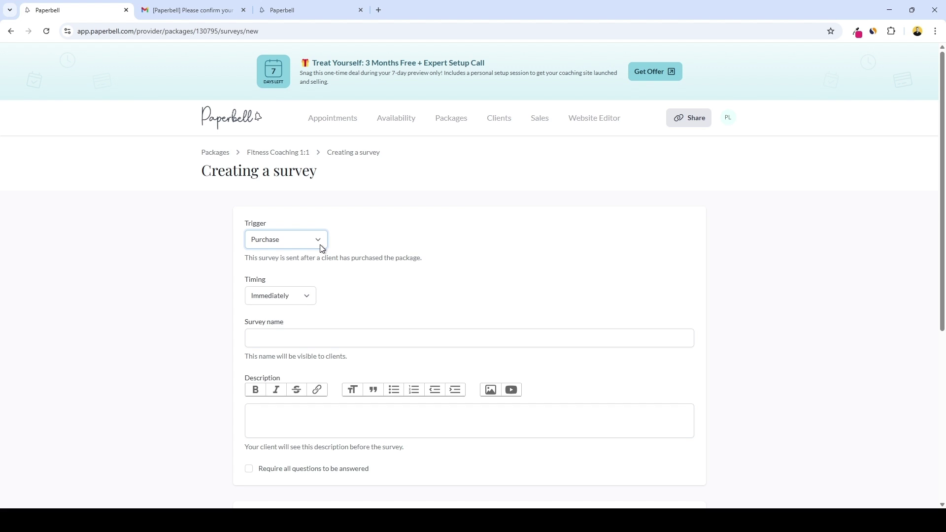
scroll(404, 281, down, 2)
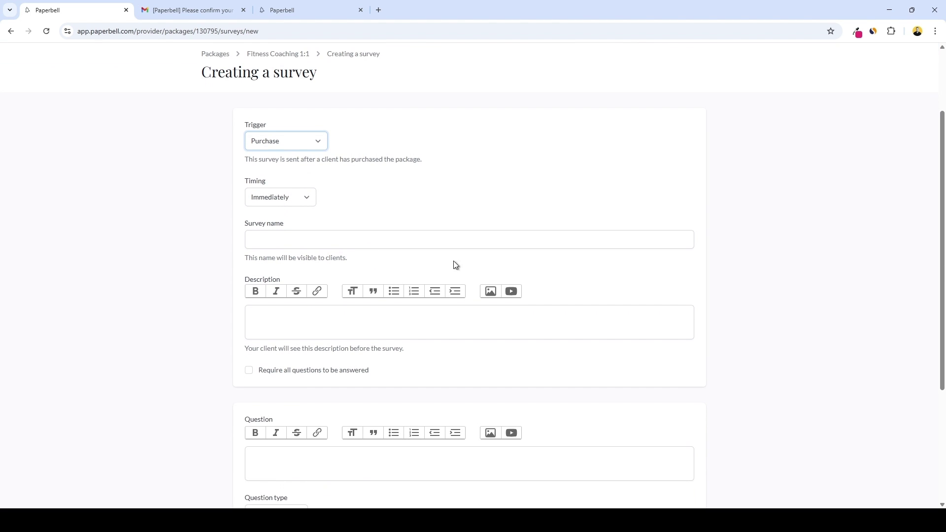
scroll(493, 251, down, 1)
scroll(538, 258, down, 3)
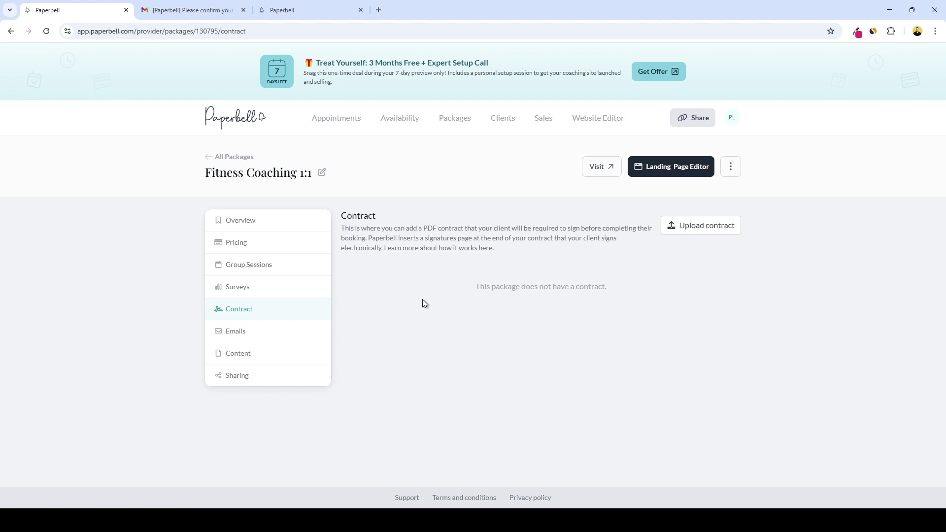
Open the package's Emails and scroll through a new automated email form without saving
click(246, 333)
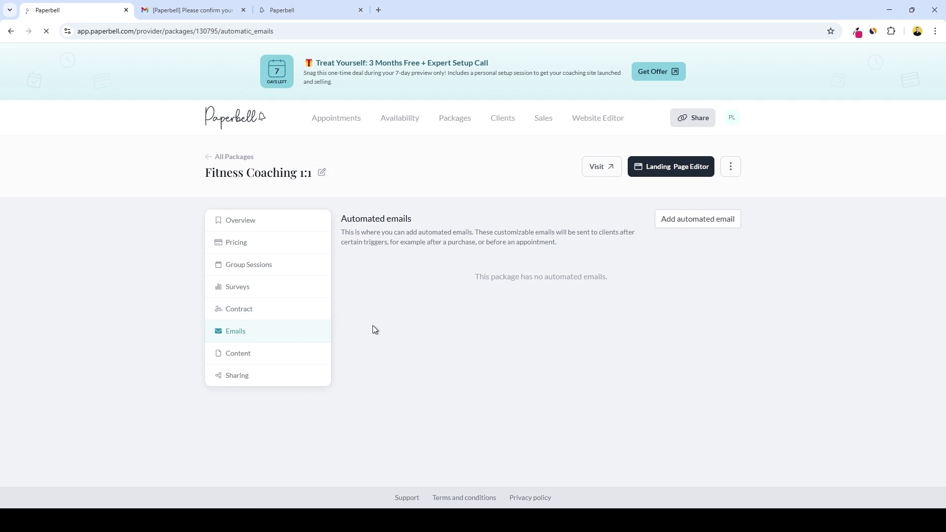
click(692, 225)
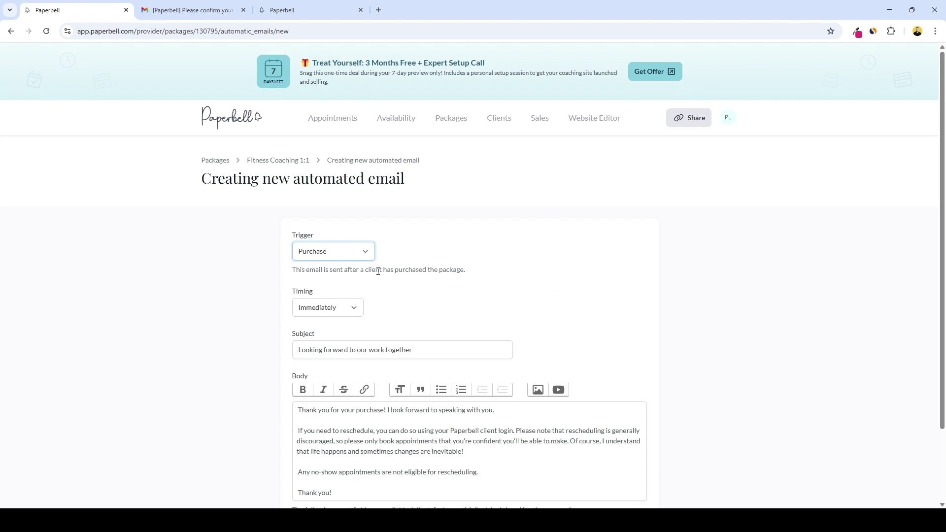
scroll(378, 271, down, 2)
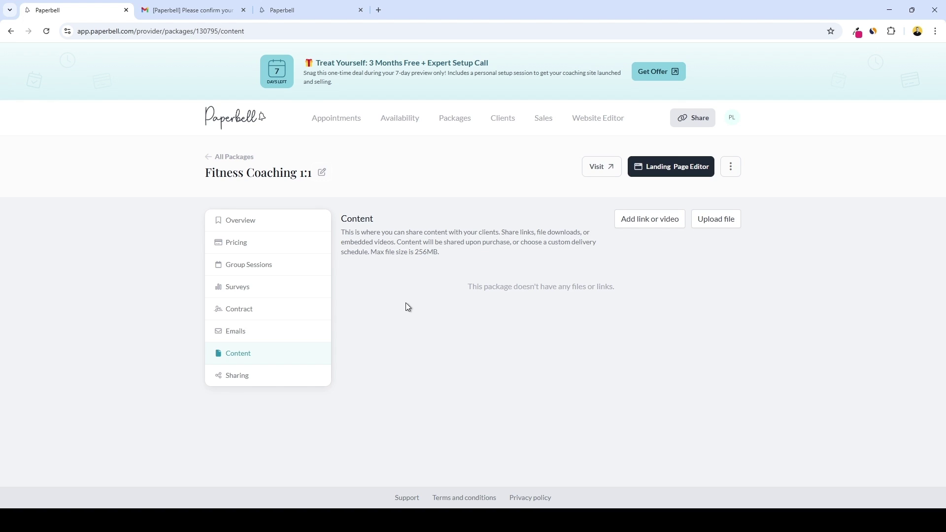
Select the 256MB size limit, then scroll down to the Sharing links and Embedded Calendar code
double_click(425, 251)
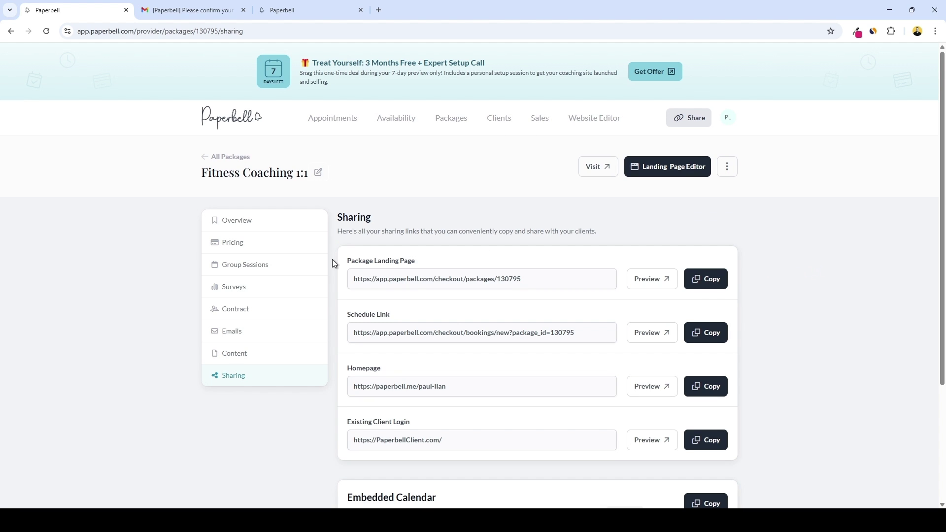
scroll(473, 308, down, 1)
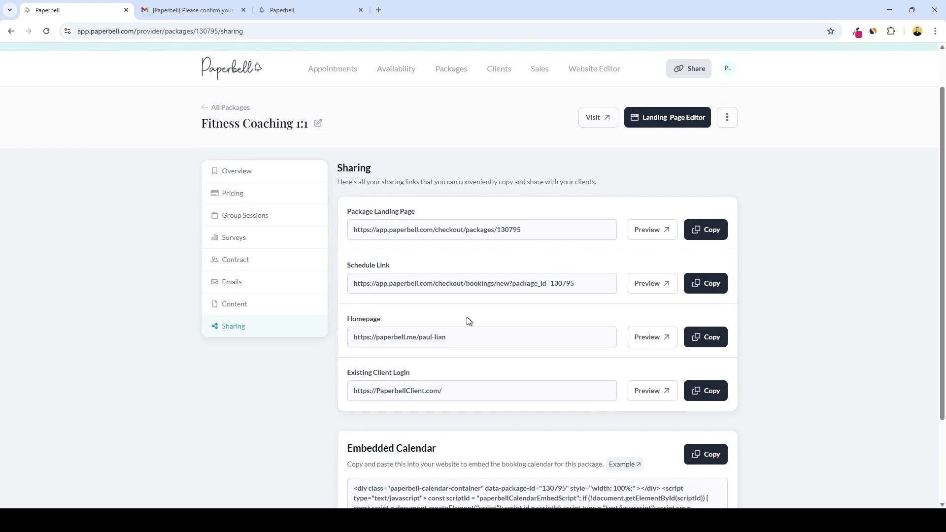
scroll(488, 317, down, 1)
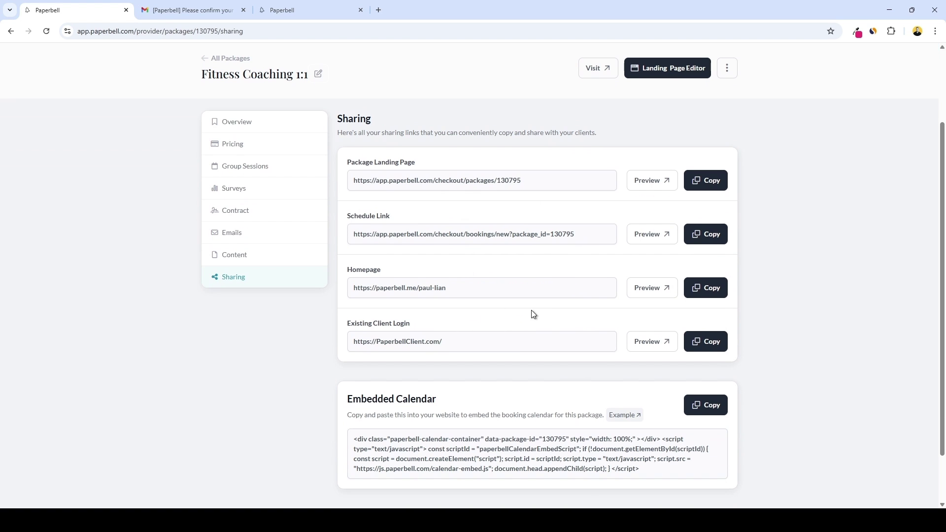